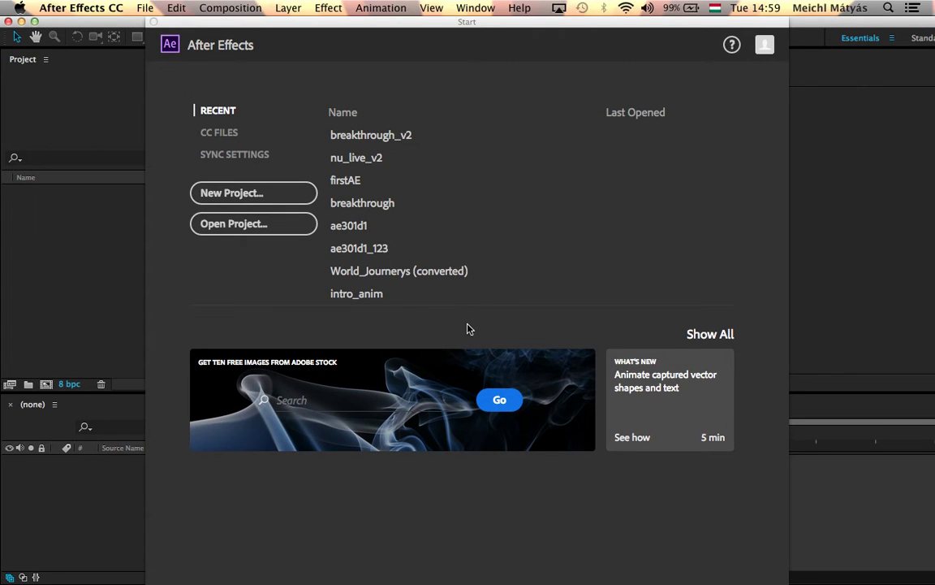
- Launch Character Animator from After Effects' File menu to open the Getting Started project
{"action": "left_click", "coordinate": [147, 9]}
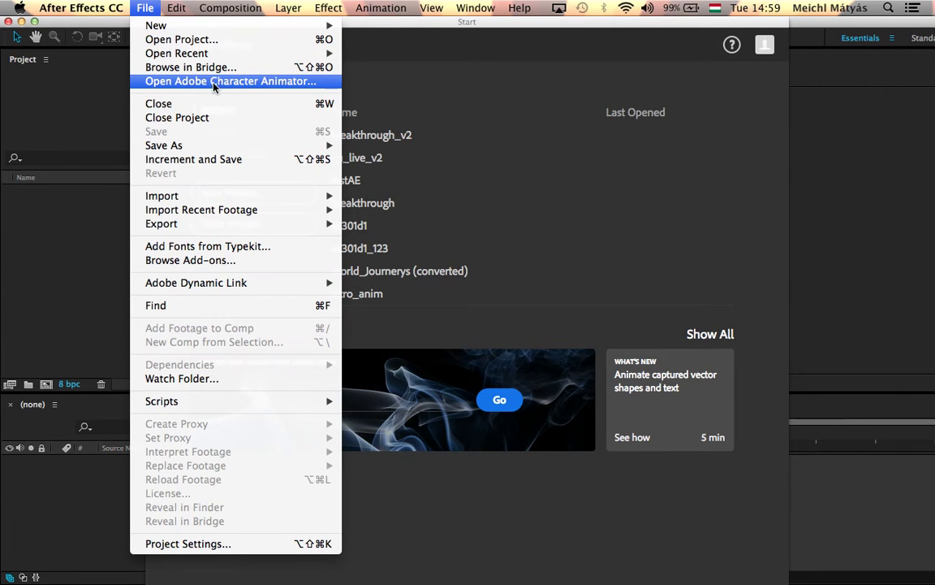
{"action": "left_click", "coordinate": [276, 82]}
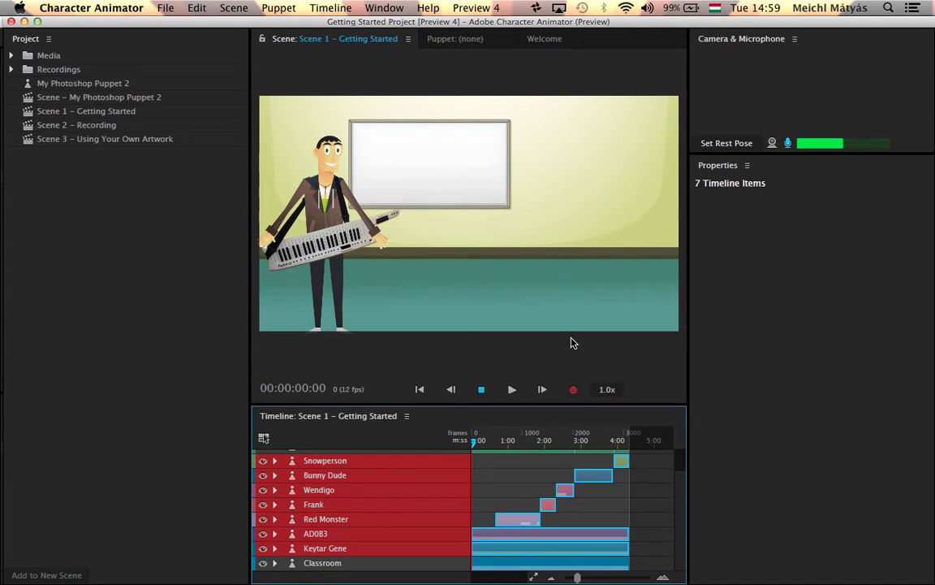
- Start playback of Scene 1 – Getting Started so the interactive lessons run
{"action": "left_click", "coordinate": [509, 391]}
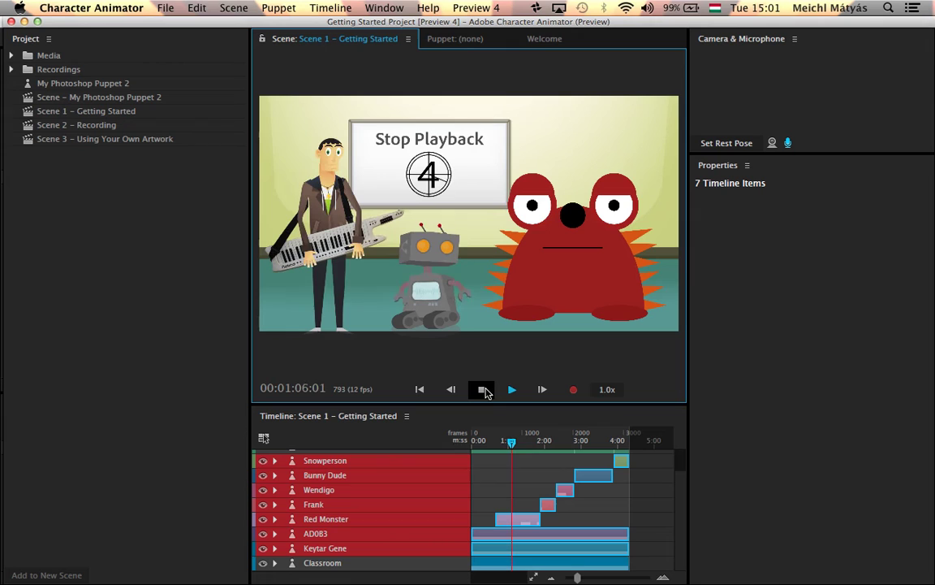
- Stop playback, enable the webcam, set the face-tracking rest pose, and resume Scene 1
{"action": "left_click", "coordinate": [485, 391]}
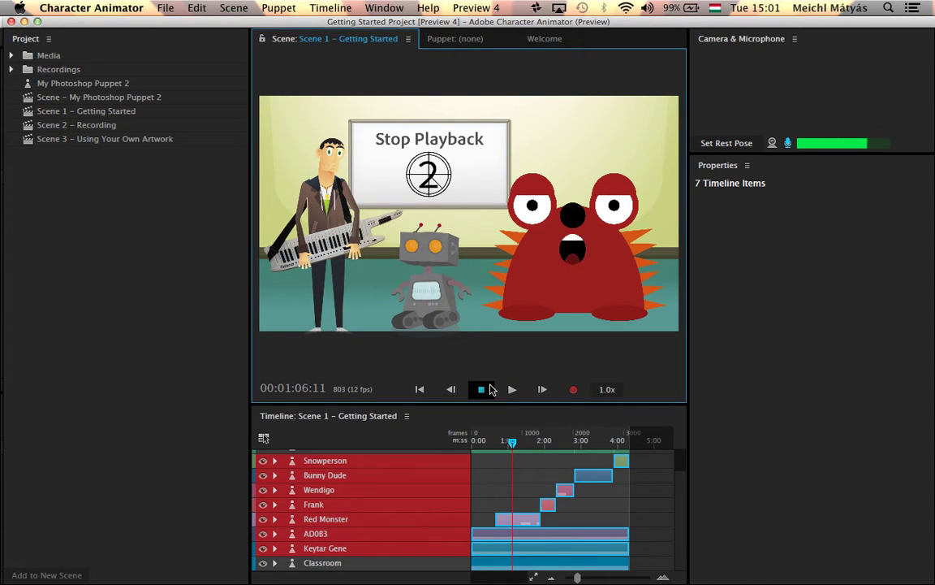
{"action": "left_click", "coordinate": [773, 144]}
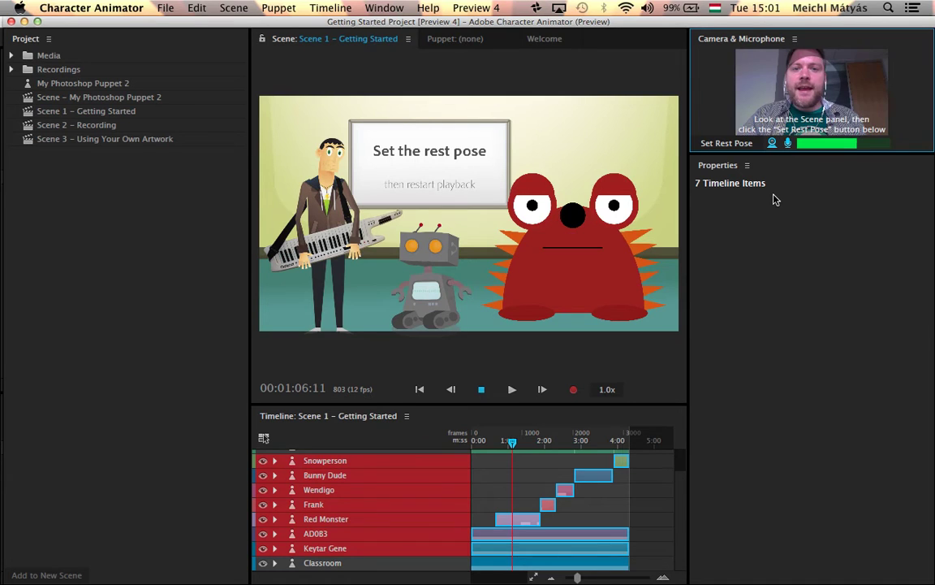
{"action": "left_click", "coordinate": [733, 146]}
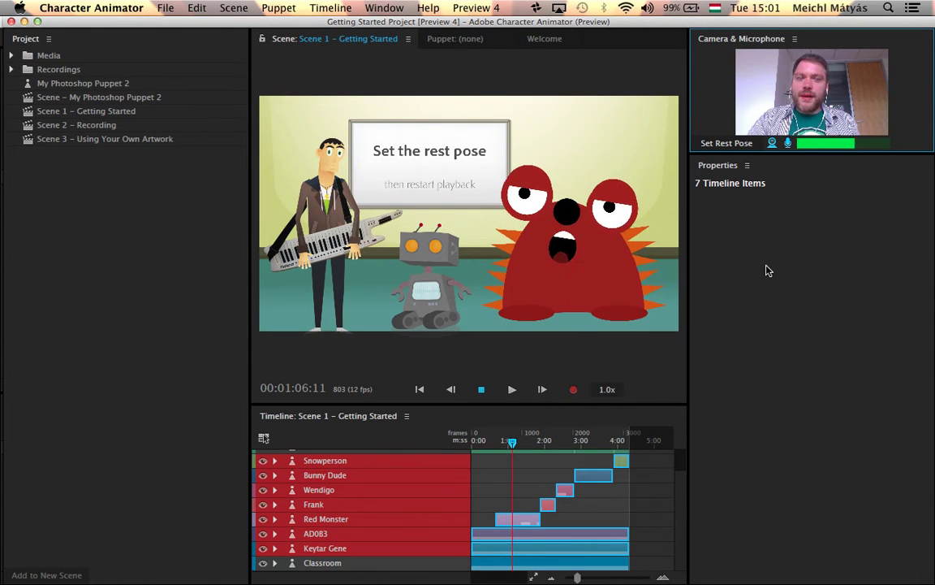
{"action": "left_click", "coordinate": [513, 391]}
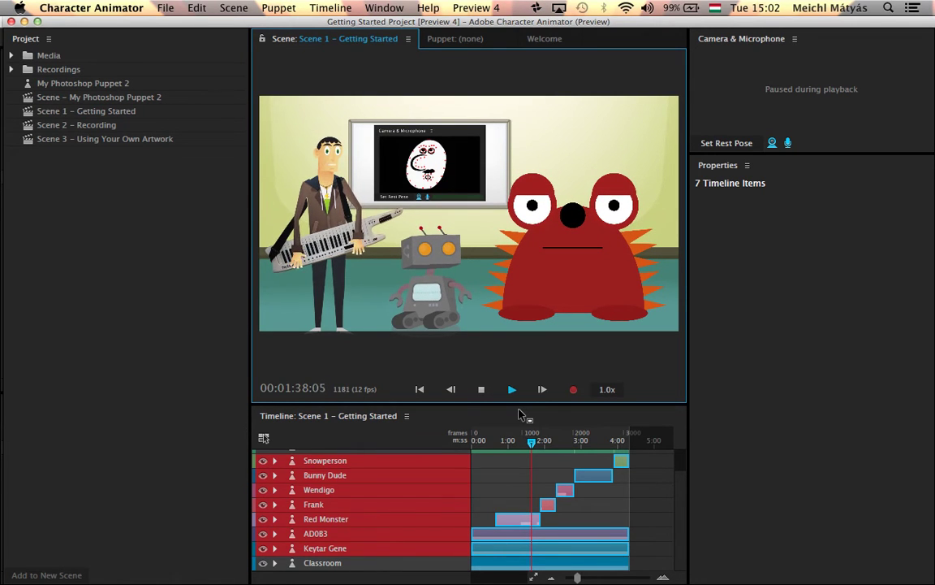
- Pause to puppet the Red Monster live with the webcam, then resume toward Lesson Two
{"action": "left_click", "coordinate": [481, 390]}
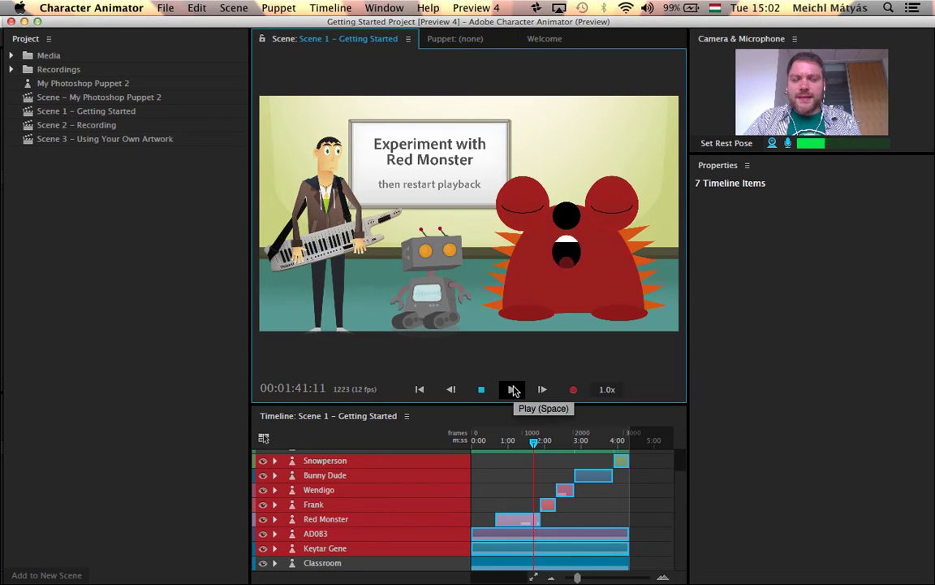
{"action": "left_click", "coordinate": [513, 391]}
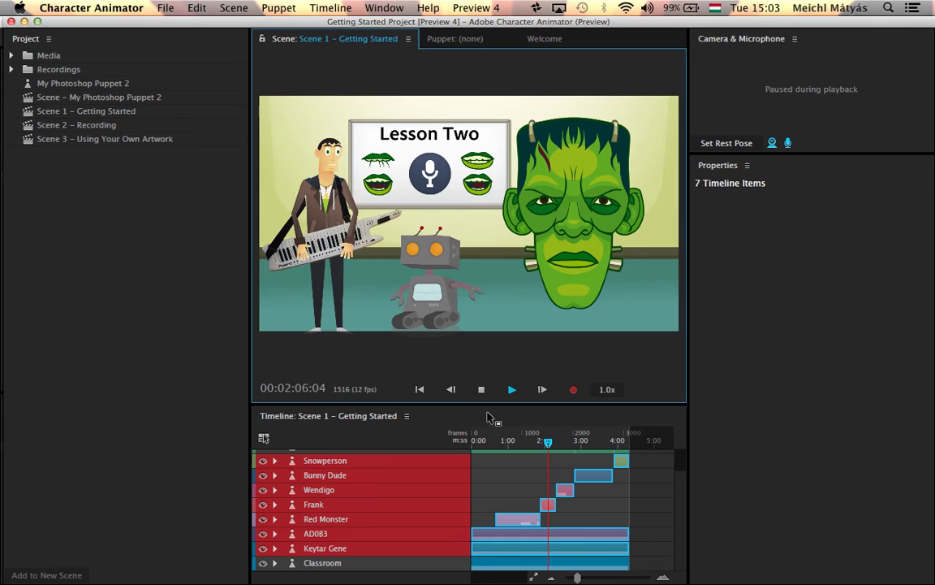
- Pause to drive Frank's mouth by speaking, then resume playback to the Wendigo lesson
{"action": "left_click", "coordinate": [484, 392]}
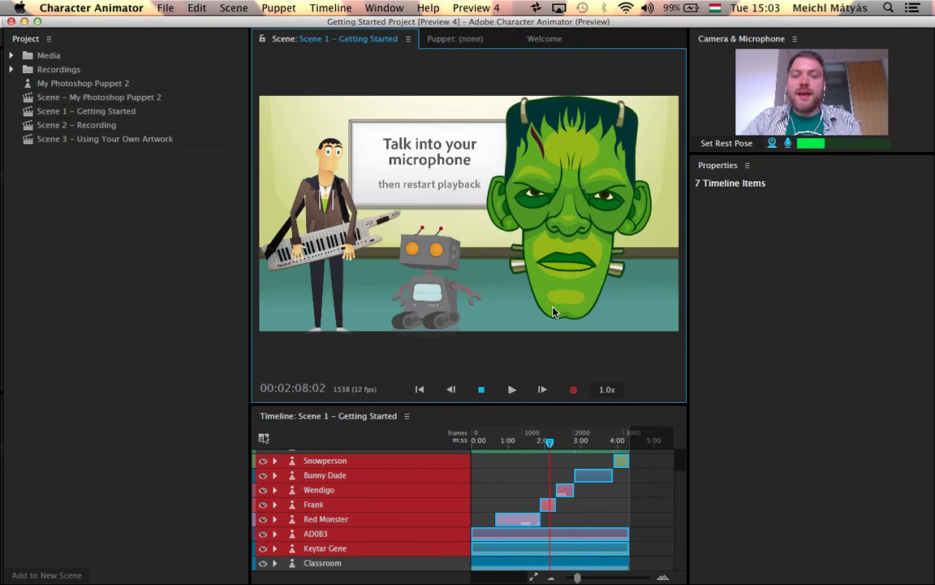
{"action": "left_click", "coordinate": [511, 388]}
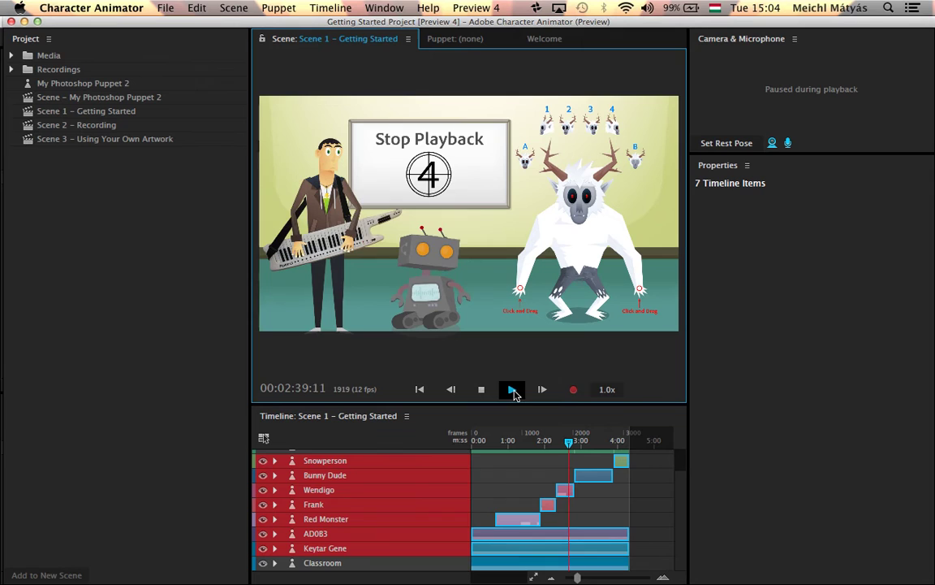
- Stop playback and drag the Wendigo's left hand up toward its chest
{"action": "left_click", "coordinate": [513, 389]}
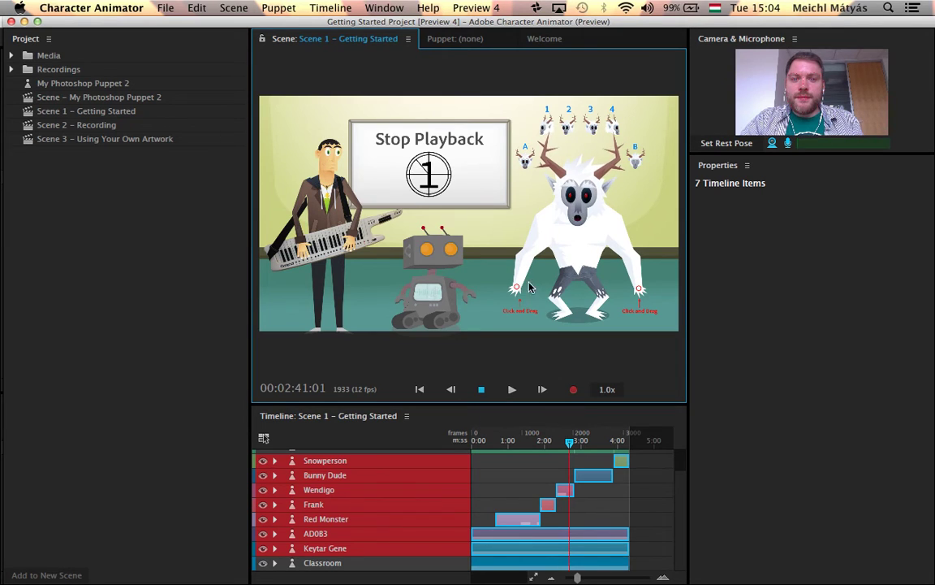
{"action": "left_click_drag", "start_coordinate": [530, 287], "coordinate": [520, 244]}
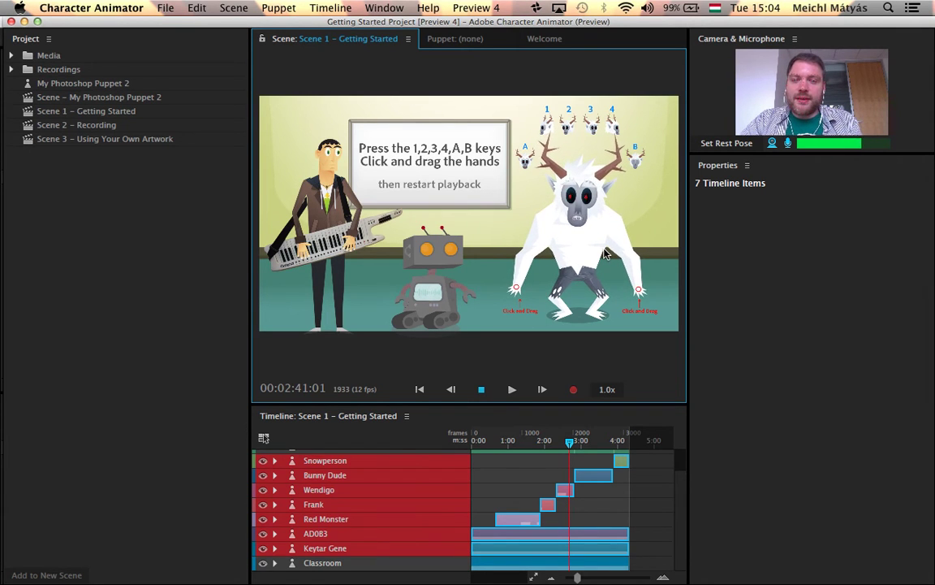
- Switch to Photoshop, pick the Move tool, and expand the +Wendigo group in Layers
{"action": "key", "text": "super+Tab"}
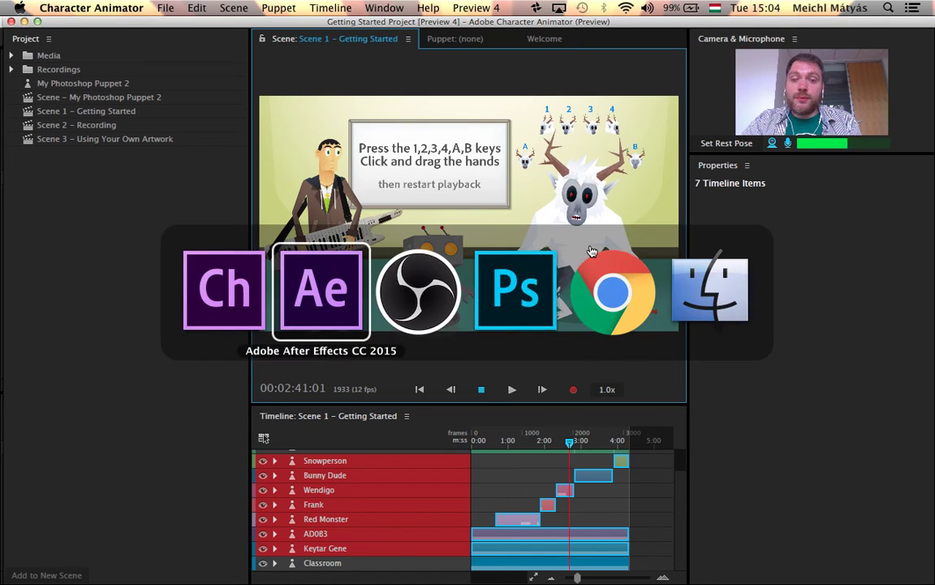
{"action": "left_click", "coordinate": [505, 336]}
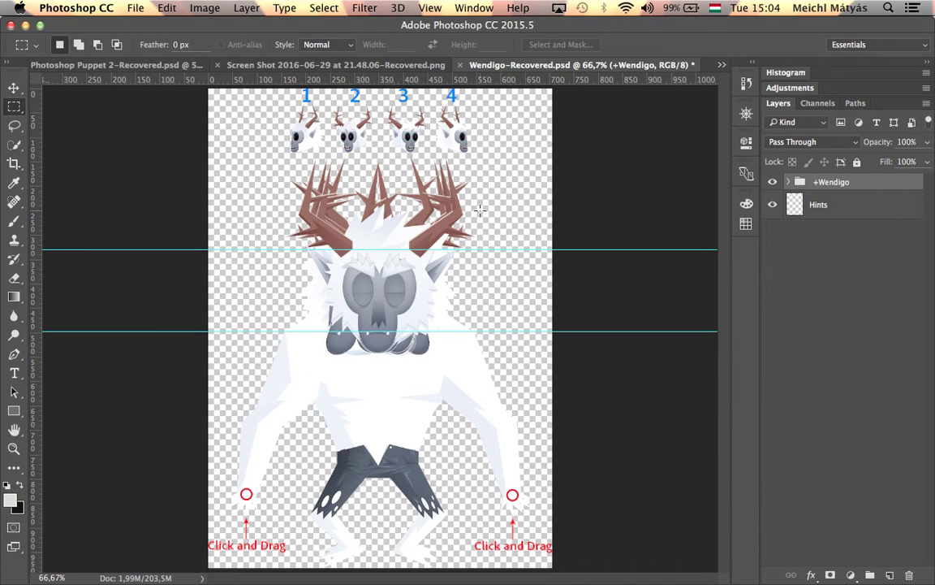
{"action": "left_click", "coordinate": [14, 87]}
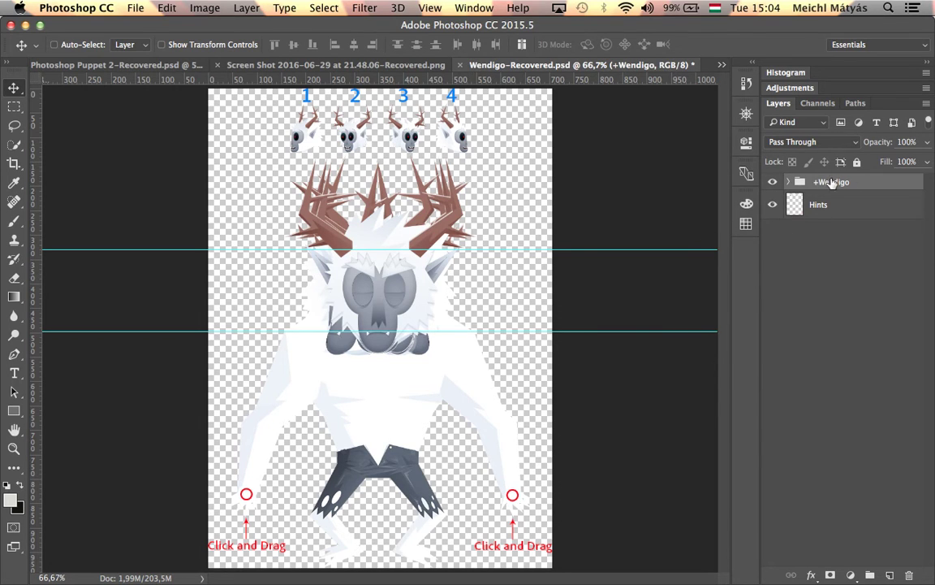
{"action": "left_click", "coordinate": [773, 204]}
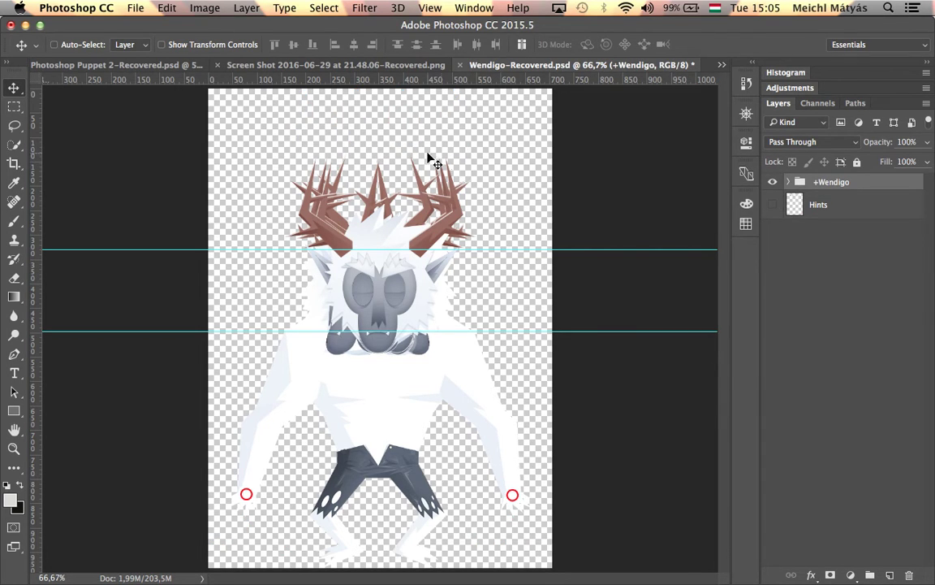
{"action": "left_click", "coordinate": [773, 205]}
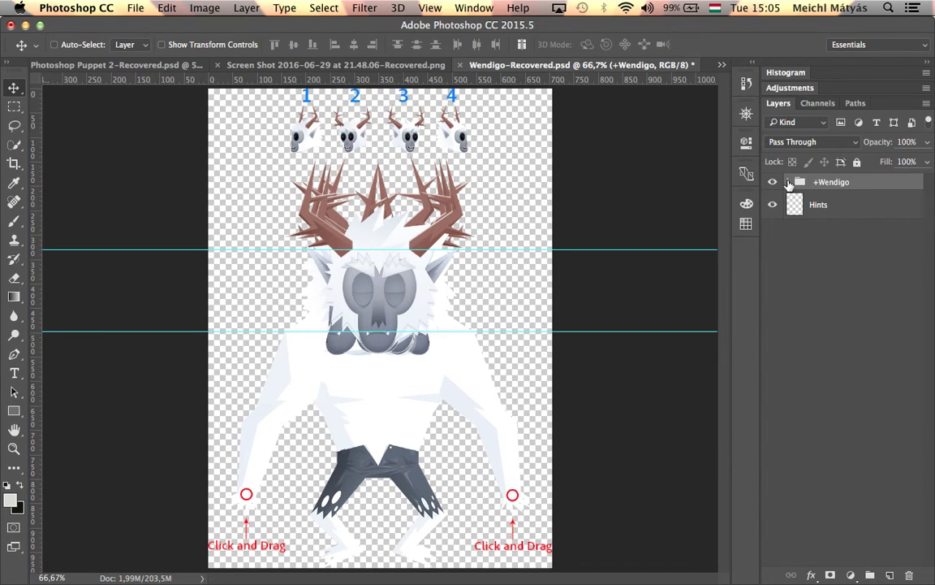
{"action": "left_click", "coordinate": [788, 182]}
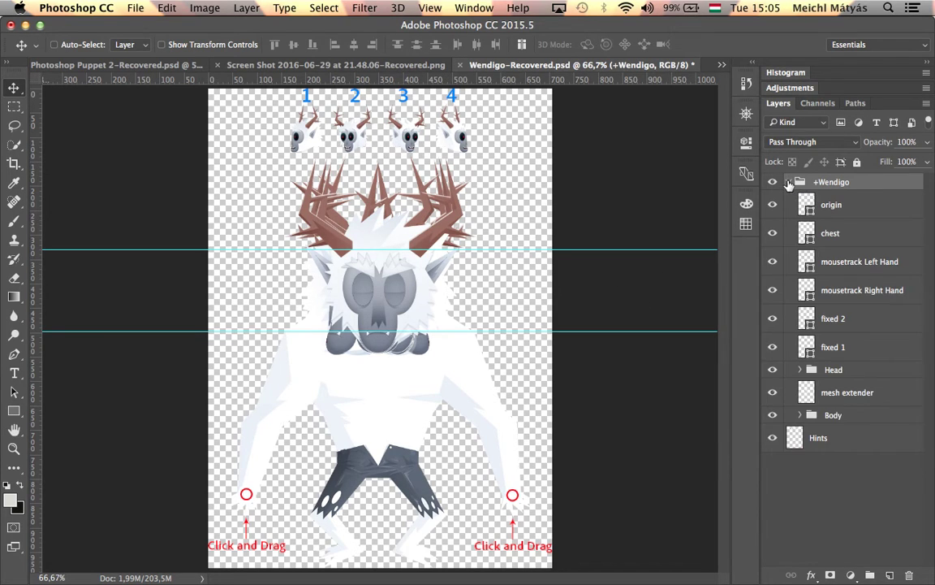
{"action": "left_click", "coordinate": [842, 207]}
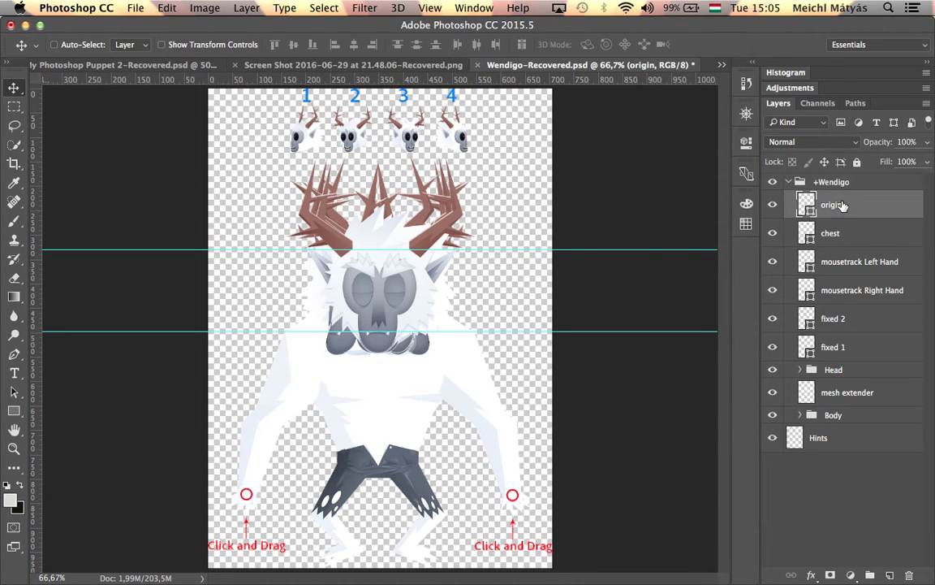
- Hide the +Front, +Side Right, +3/4 Right and +3/4 Left head views inside Head
{"action": "left_click", "coordinate": [837, 371]}
{"action": "left_click", "coordinate": [800, 370]}
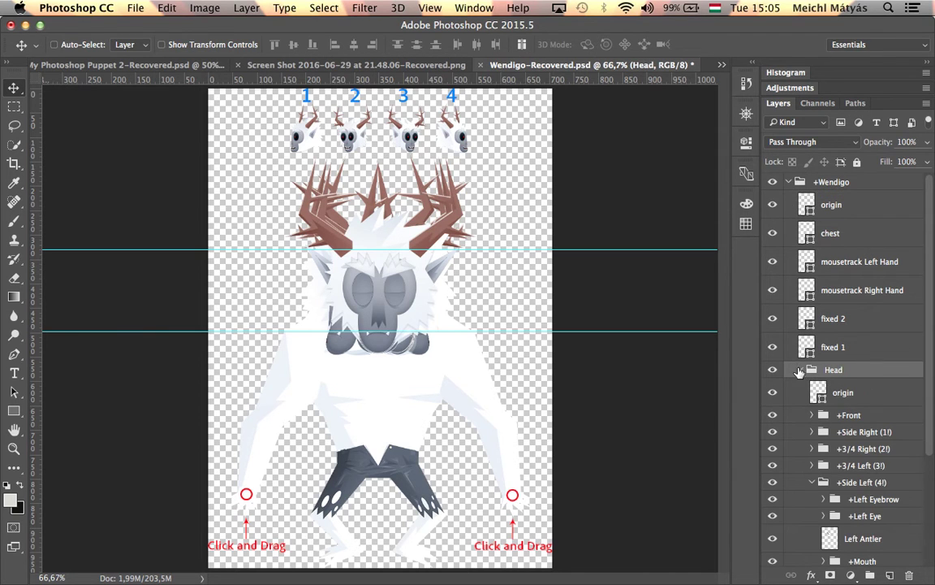
{"action": "scroll", "coordinate": [880, 392], "scroll_direction": "down", "scroll_amount": 3}
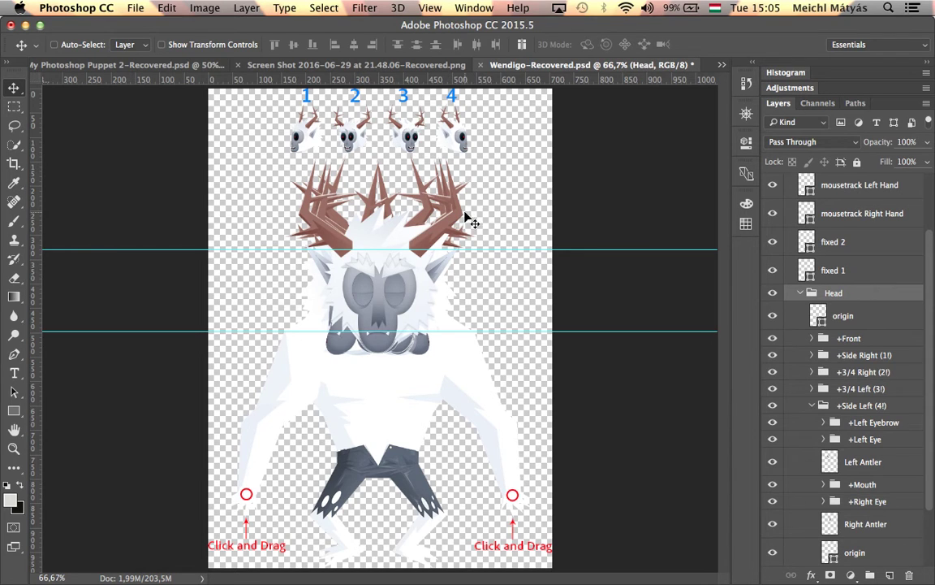
{"action": "left_click", "coordinate": [774, 339]}
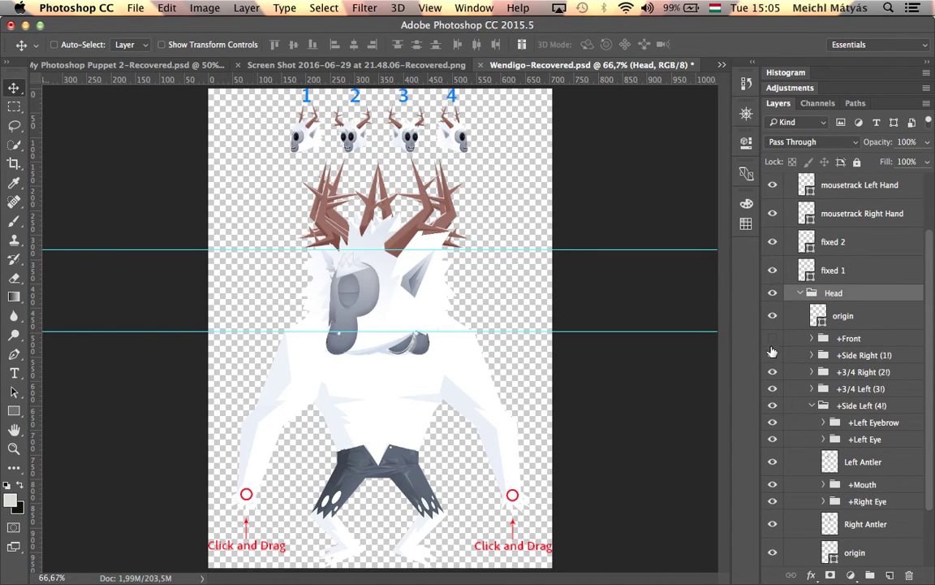
{"action": "left_click", "coordinate": [772, 355]}
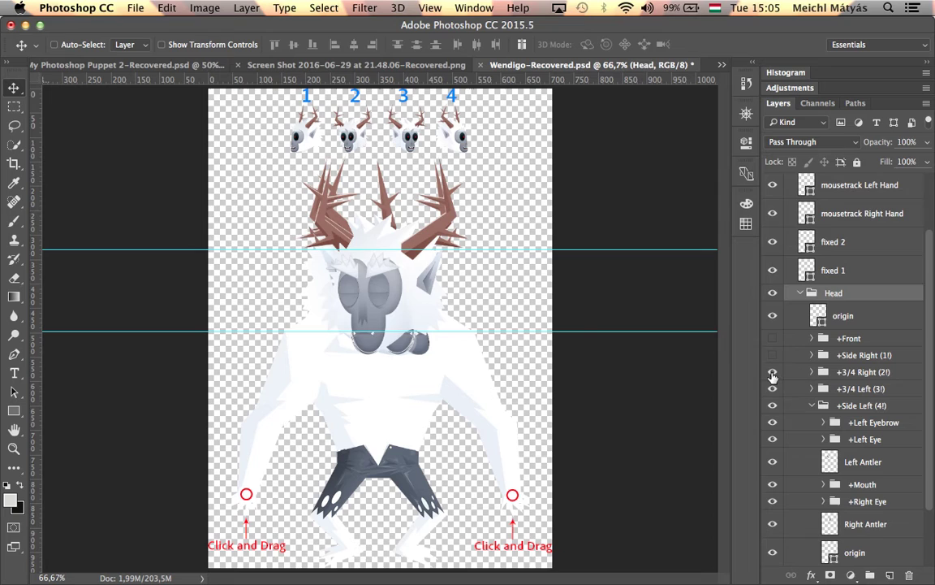
{"action": "left_click", "coordinate": [772, 374]}
{"action": "left_click", "coordinate": [772, 390]}
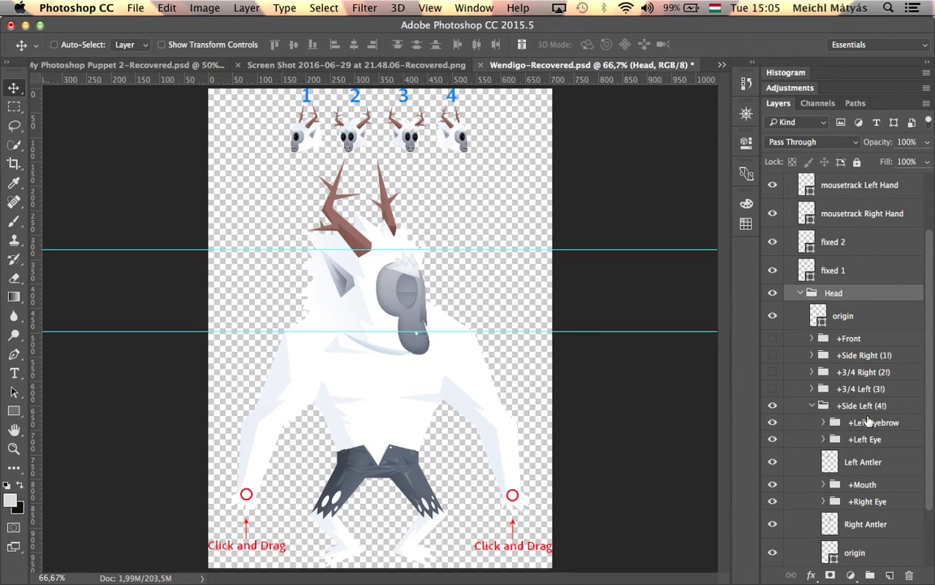
{"action": "scroll", "coordinate": [871, 438], "scroll_direction": "down", "scroll_amount": 3}
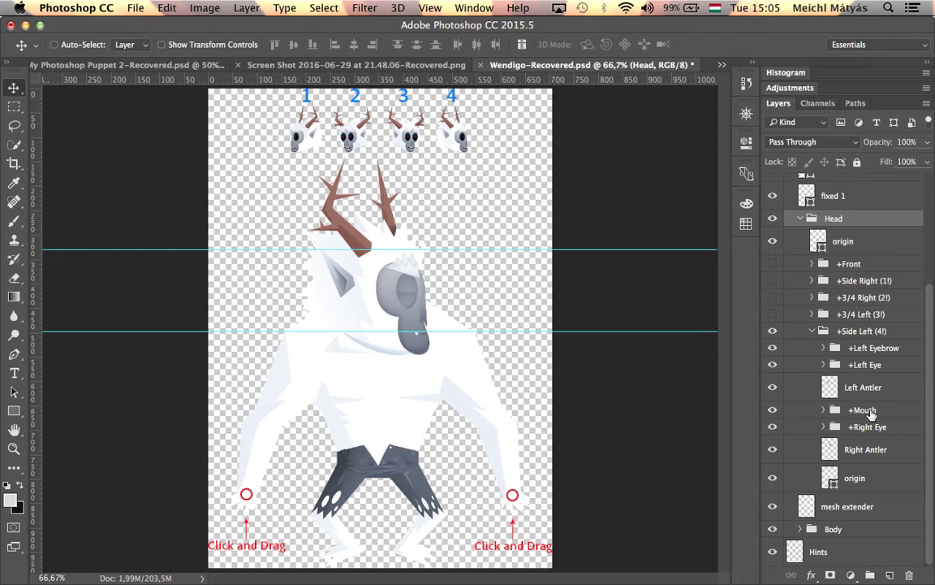
- Expand the +Mouth group and scroll through its mouth shapes
{"action": "left_click", "coordinate": [825, 410]}
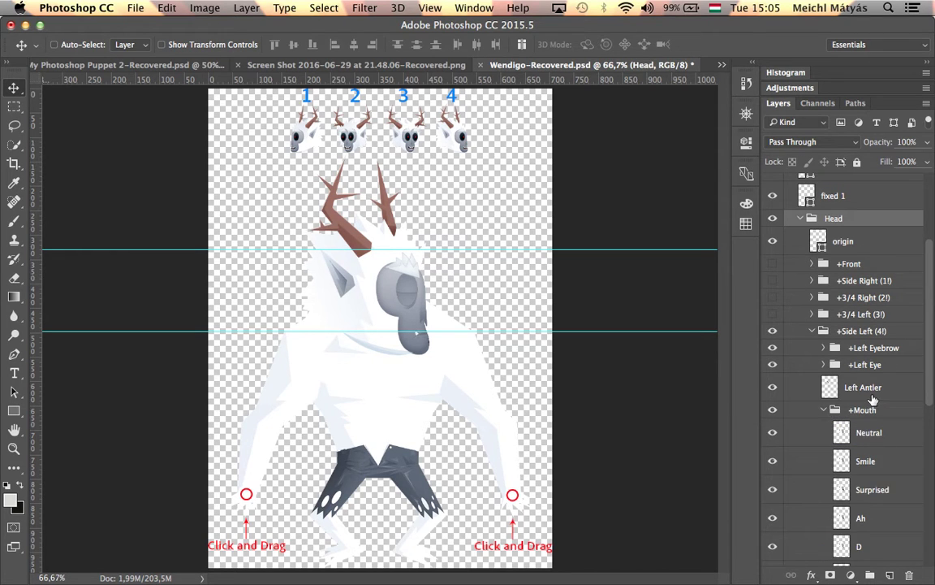
{"action": "scroll", "coordinate": [873, 398], "scroll_direction": "down", "scroll_amount": 7}
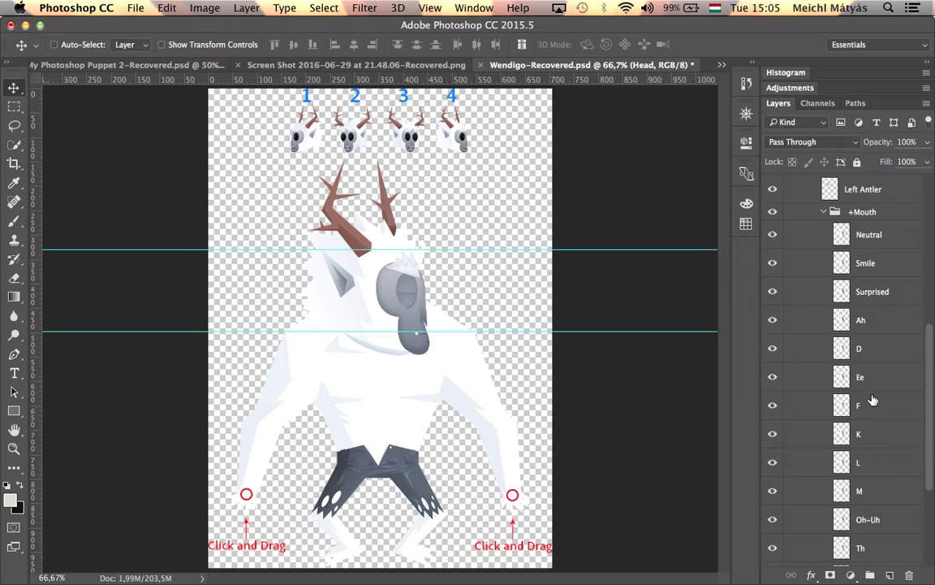
{"action": "scroll", "coordinate": [873, 399], "scroll_direction": "down", "scroll_amount": 2}
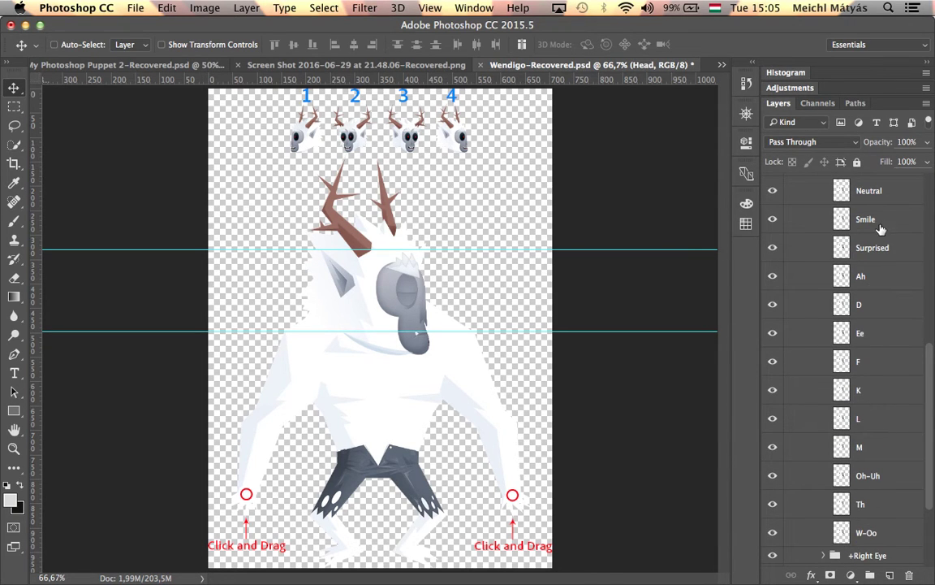
{"action": "scroll", "coordinate": [870, 456], "scroll_direction": "up", "scroll_amount": 3}
{"action": "scroll", "coordinate": [870, 457], "scroll_direction": "down", "scroll_amount": 2}
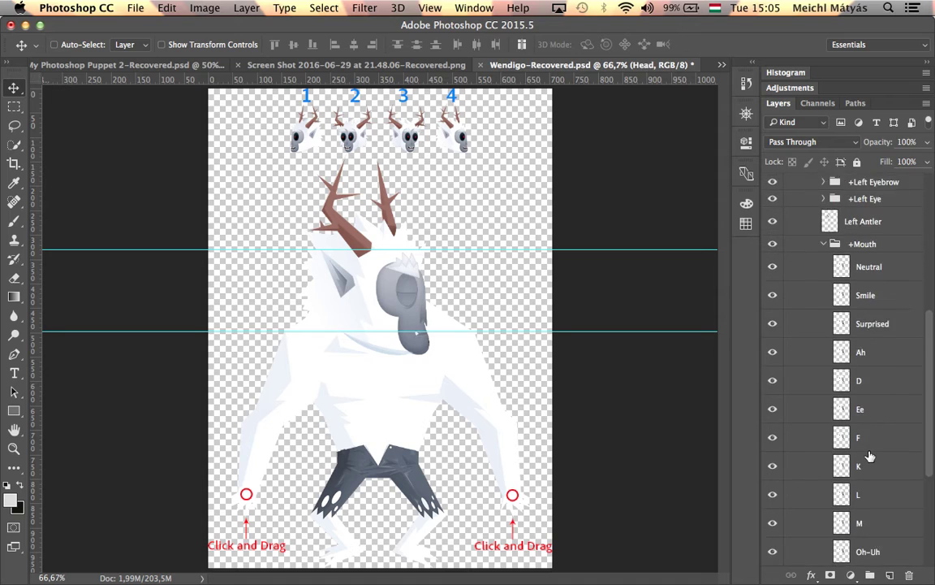
{"action": "scroll", "coordinate": [870, 456], "scroll_direction": "up", "scroll_amount": 5}
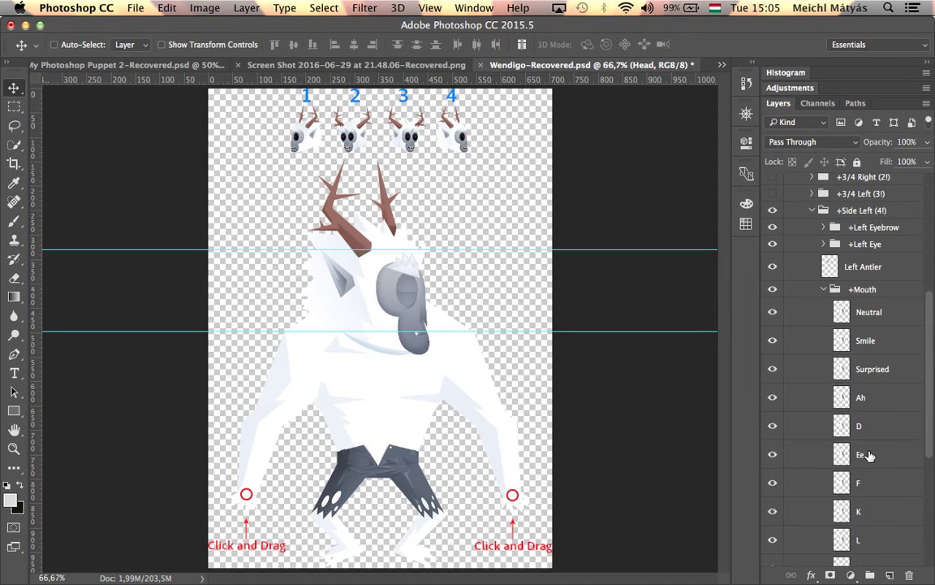
- Collapse the +Mouth, +Side Left (4!) and Head groups and return to Character Animator
{"action": "left_click", "coordinate": [824, 374]}
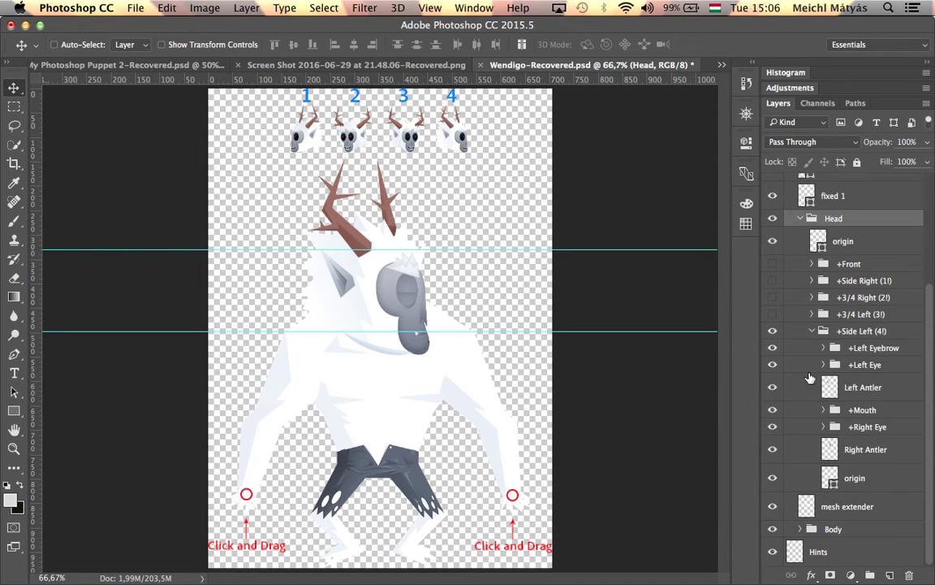
{"action": "left_click", "coordinate": [811, 331]}
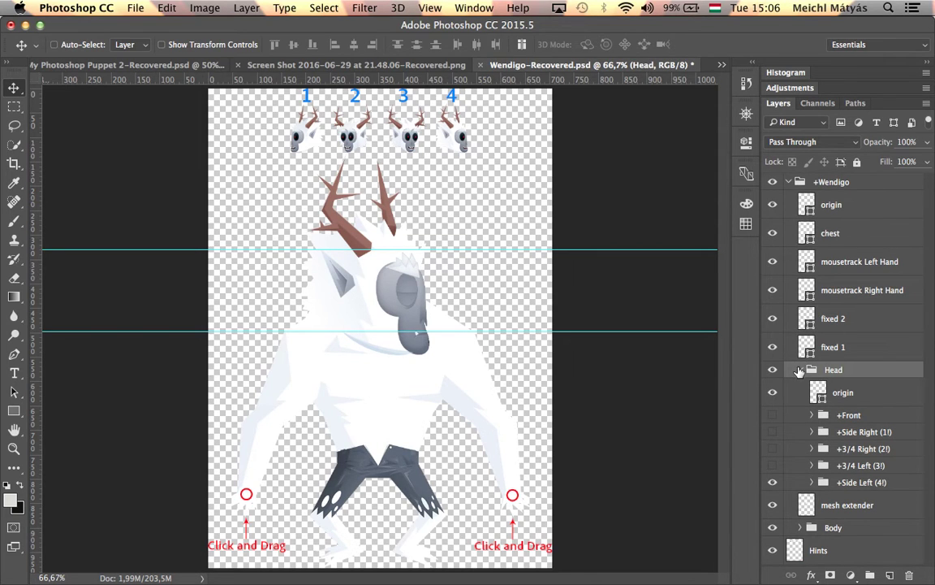
{"action": "left_click", "coordinate": [799, 370]}
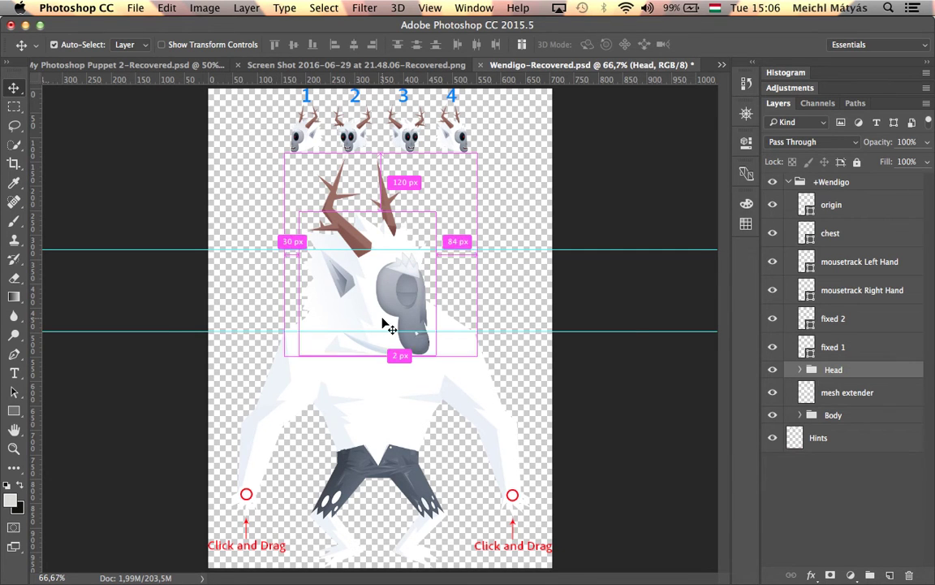
{"action": "key", "text": "super+Tab"}
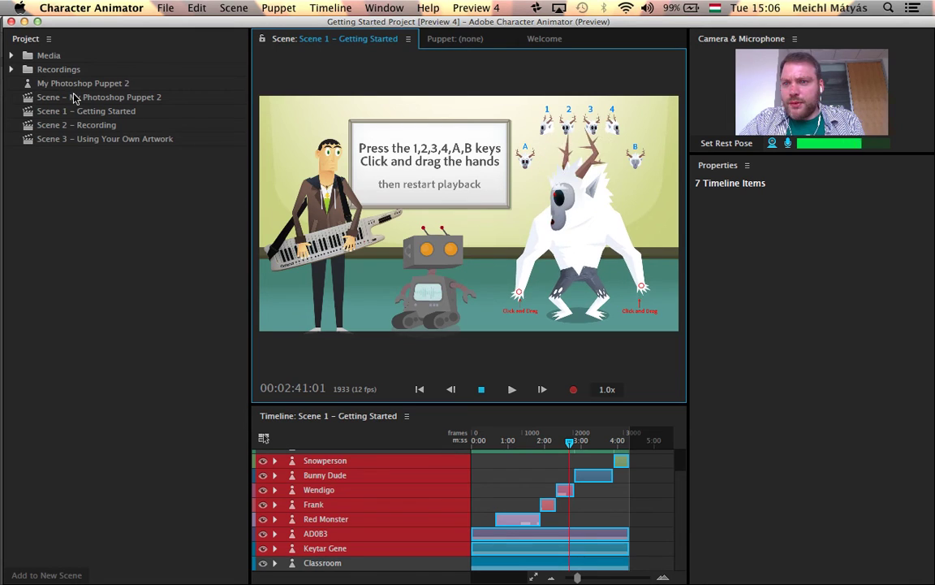
- Open Scene 3 – Using Your Own Artwork, play it to 00:00:17:12, and open the Puppet menu
{"action": "left_click", "coordinate": [92, 142]}
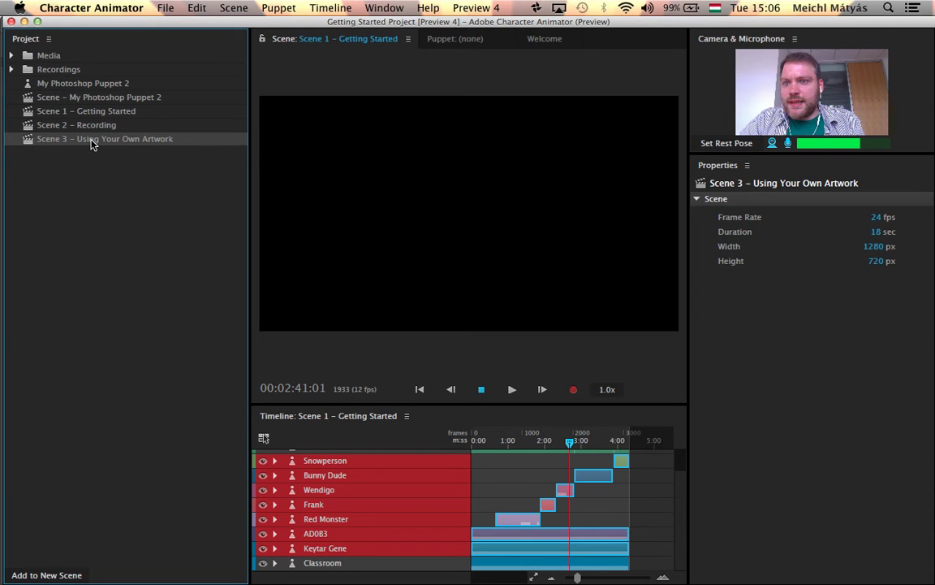
{"action": "double_click", "coordinate": [92, 143]}
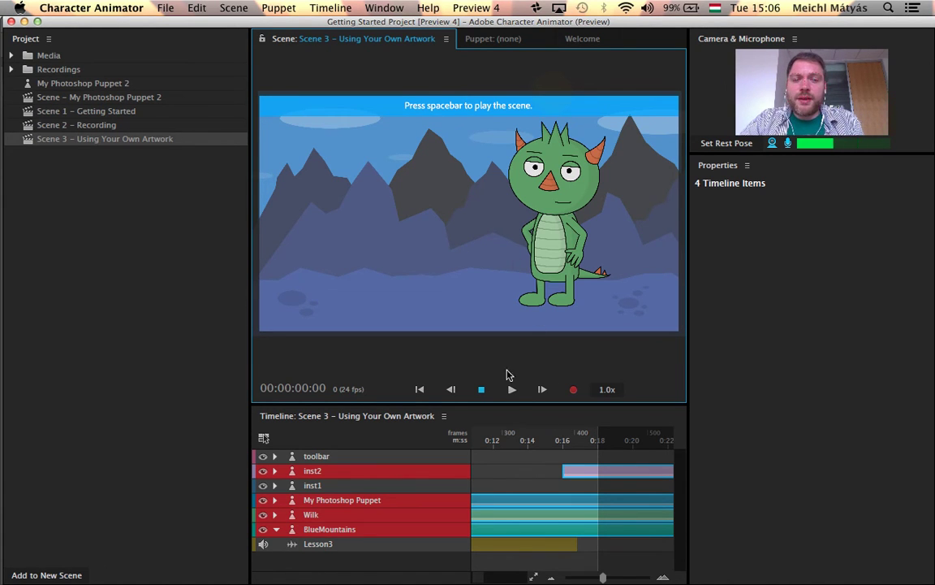
{"action": "left_click", "coordinate": [511, 391]}
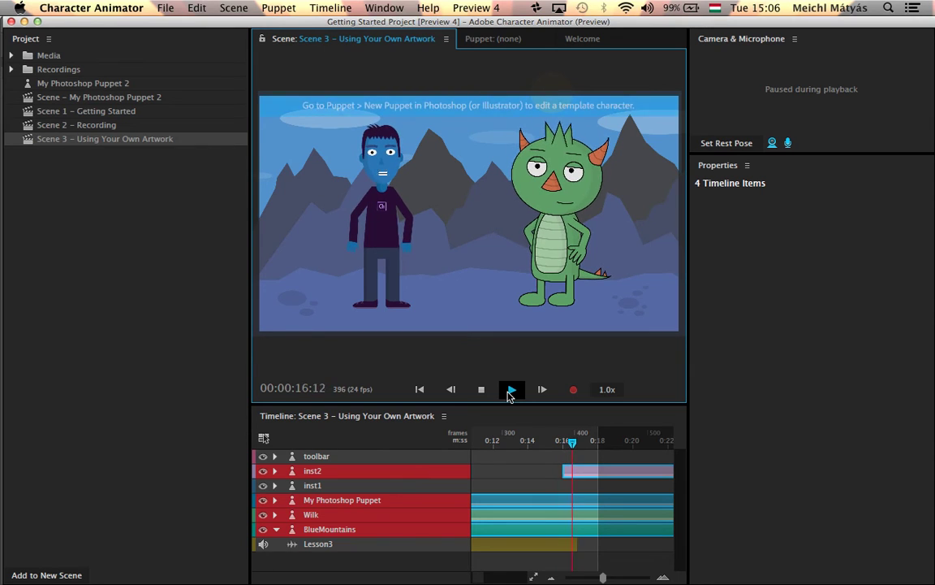
{"action": "left_click", "coordinate": [482, 390]}
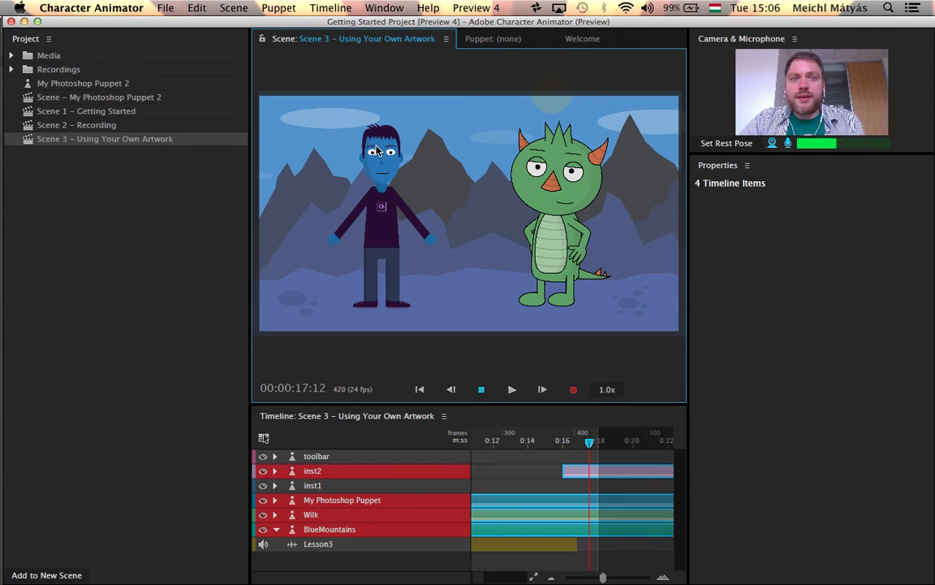
{"action": "left_click", "coordinate": [277, 7]}
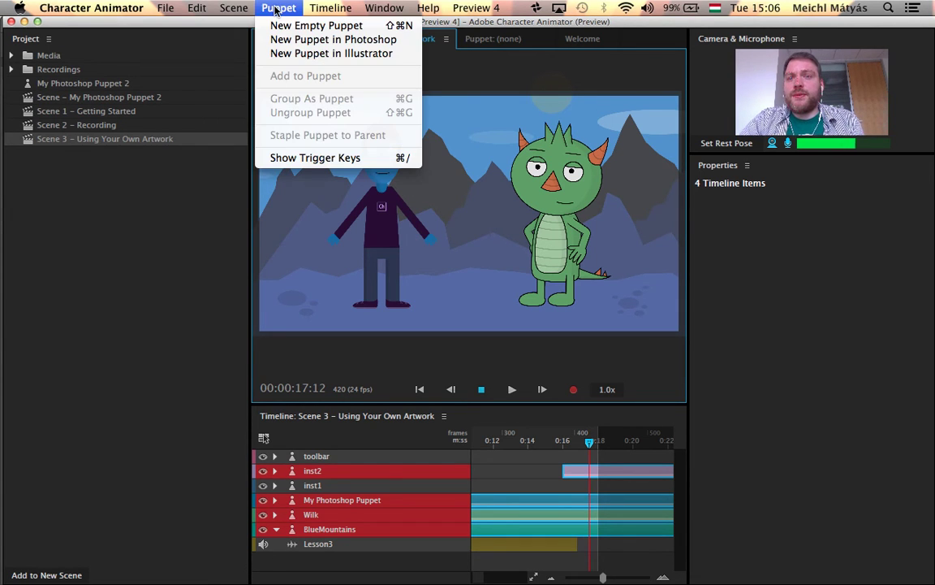
- Start a new puppet from the Photoshop template, dismiss the library prompt, and check +face background
{"action": "left_click", "coordinate": [327, 40]}
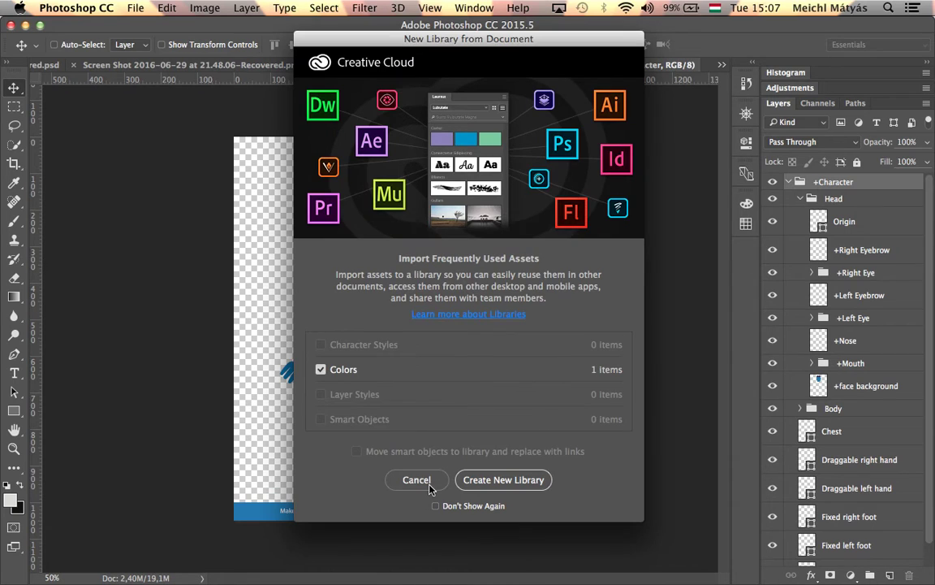
{"action": "left_click", "coordinate": [418, 480]}
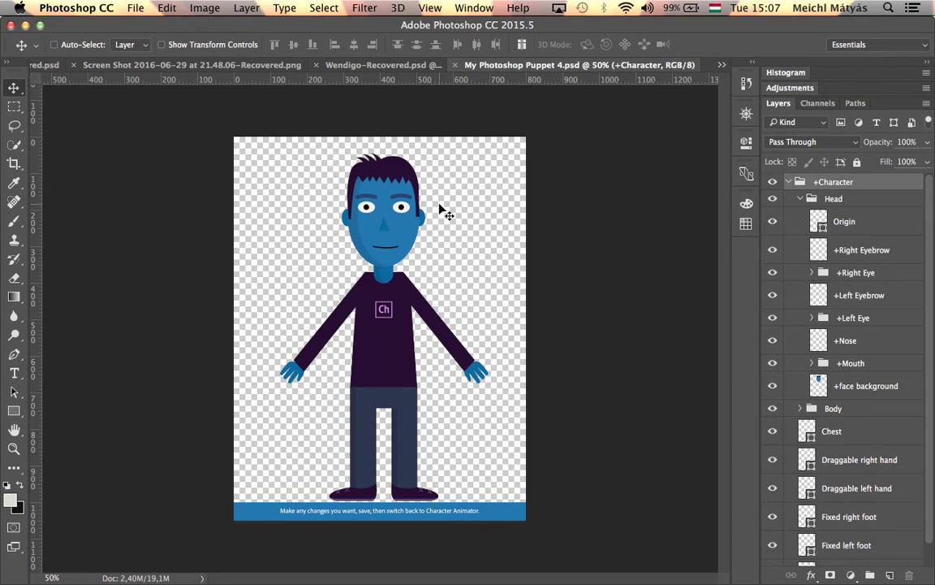
{"action": "left_click", "coordinate": [864, 390]}
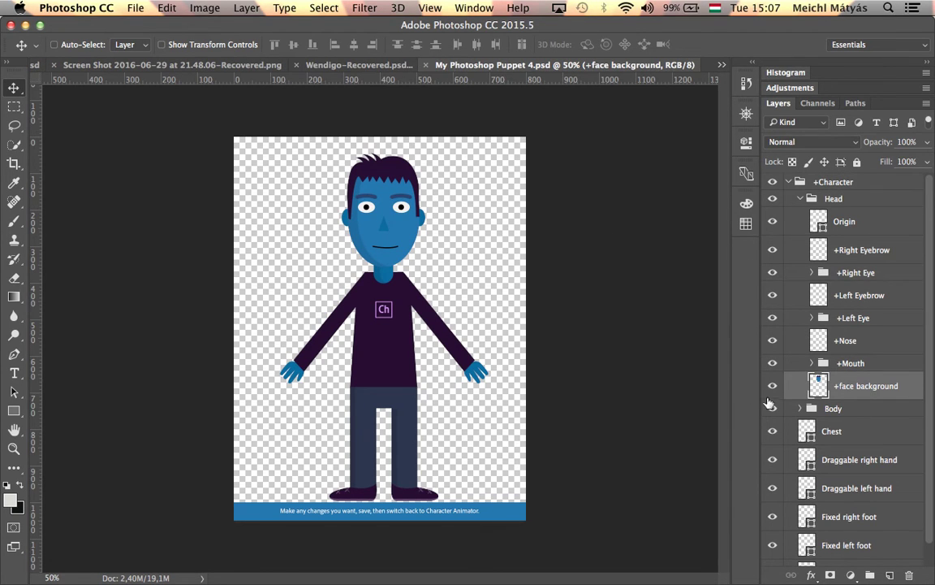
{"action": "left_click", "coordinate": [772, 388]}
{"action": "left_click", "coordinate": [773, 388]}
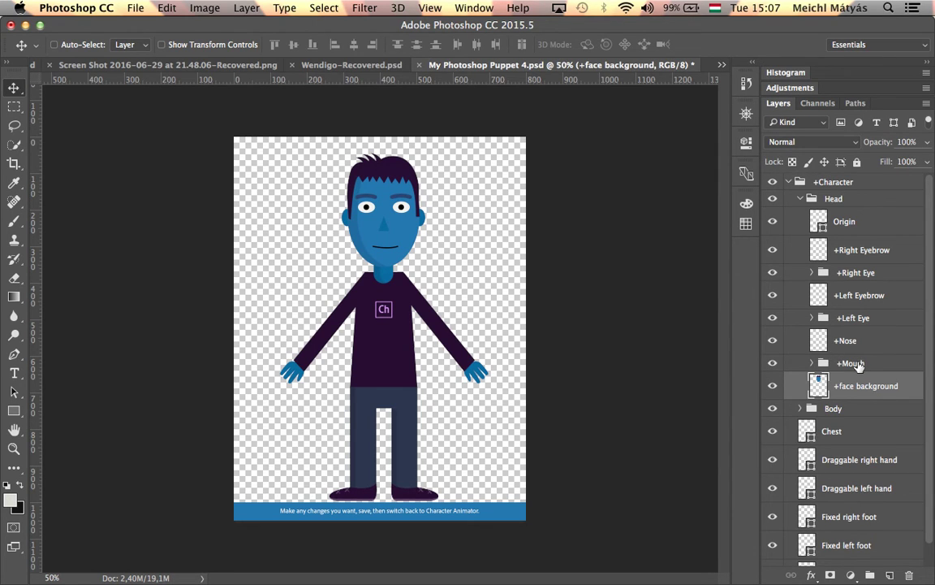
- Hide the +Mouth, eyes, eyebrows and nose layers for a blank face, reselecting +face background
{"action": "left_click", "coordinate": [859, 366]}
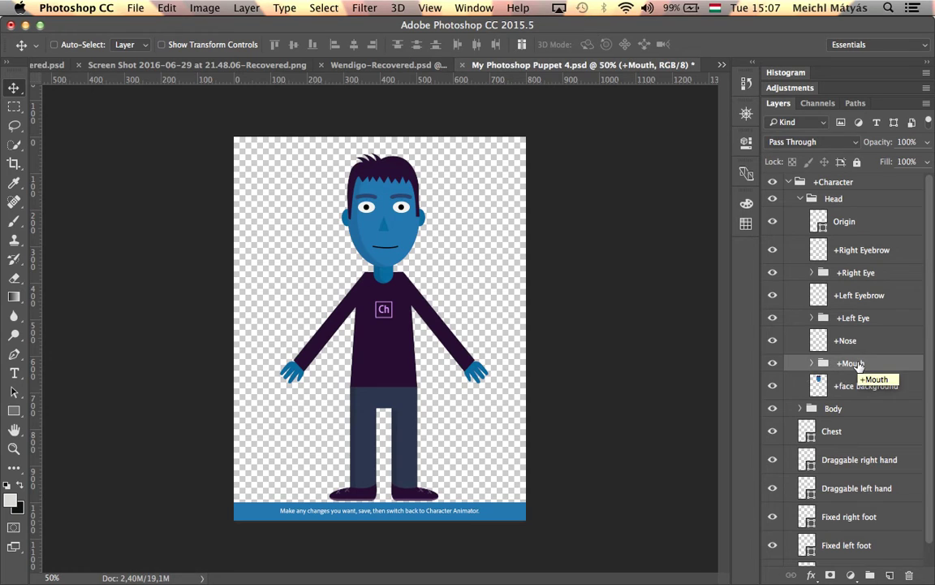
{"action": "left_click", "coordinate": [772, 365]}
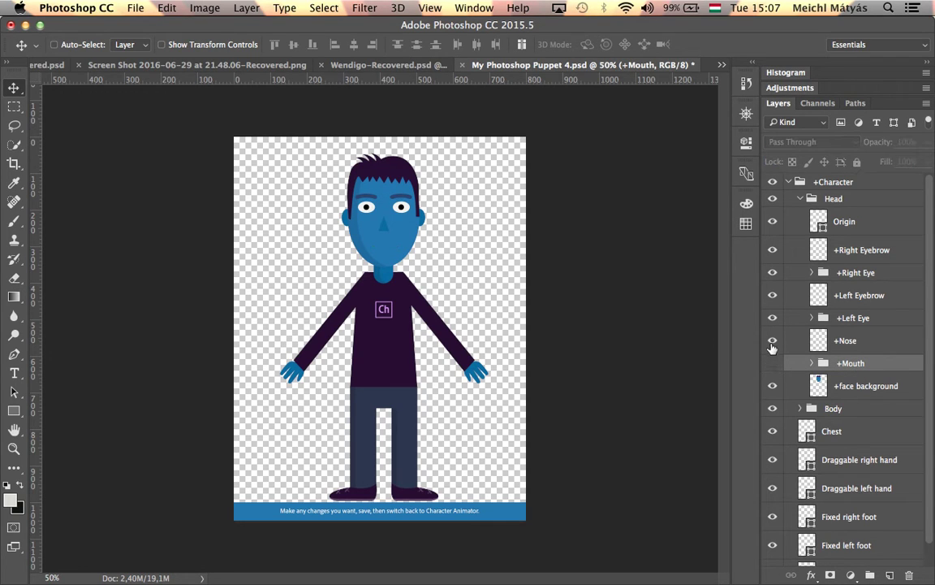
{"action": "left_click_drag", "start_coordinate": [772, 319], "coordinate": [774, 246]}
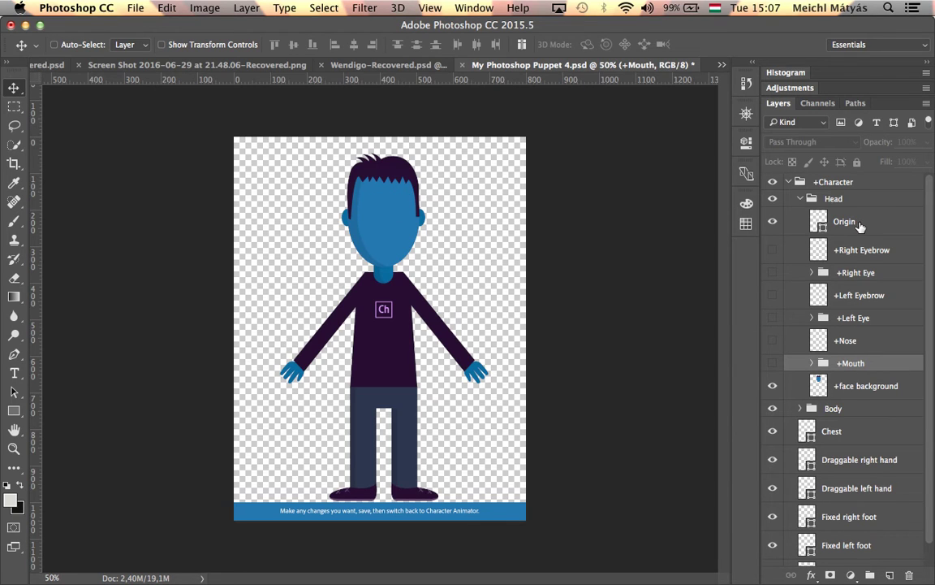
{"action": "left_click", "coordinate": [867, 388]}
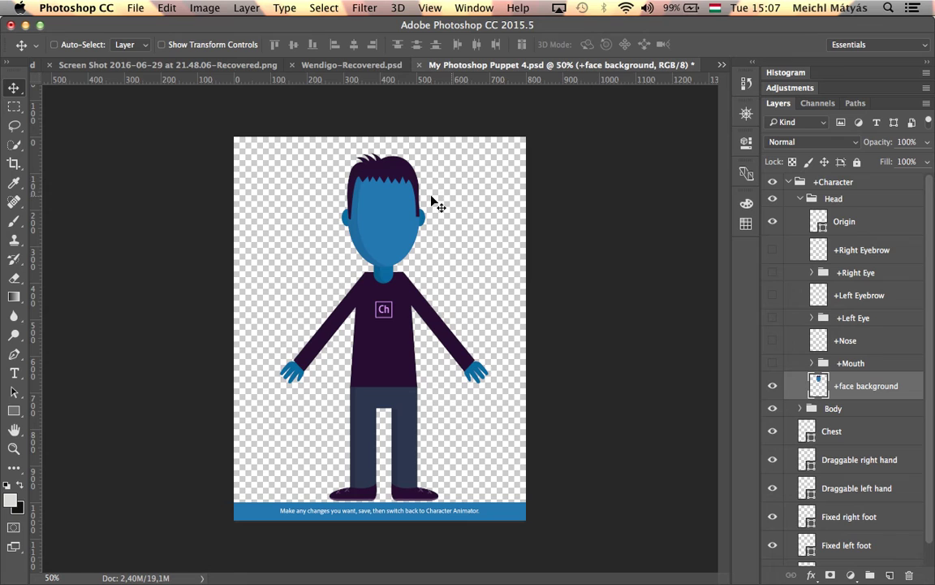
- In the presenter photo, zoom in and quick-select his head and neck using Quick Mask
{"action": "left_click", "coordinate": [167, 64]}
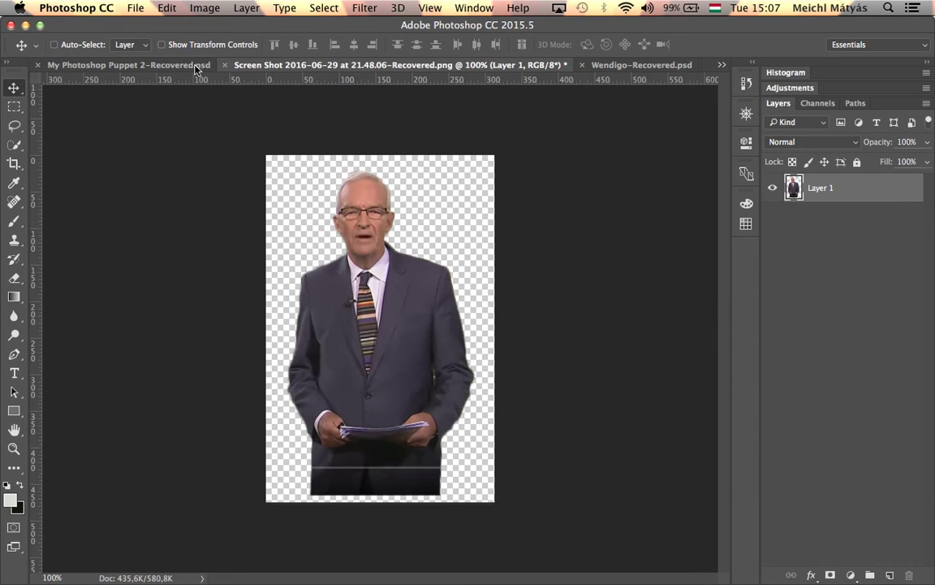
{"action": "scroll", "coordinate": [299, 290], "scroll_direction": "up", "scroll_amount": 5}
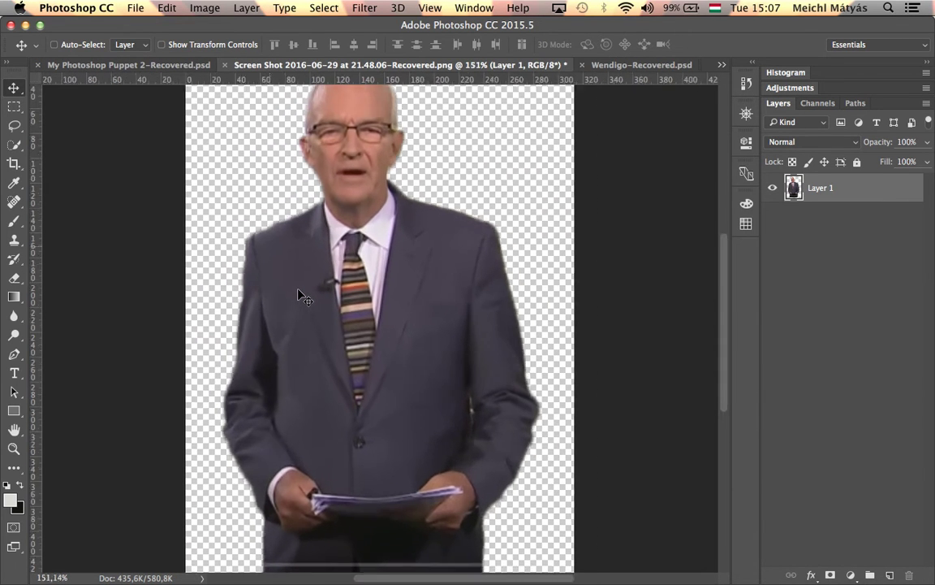
{"action": "scroll", "coordinate": [299, 294], "scroll_direction": "up", "scroll_amount": 5}
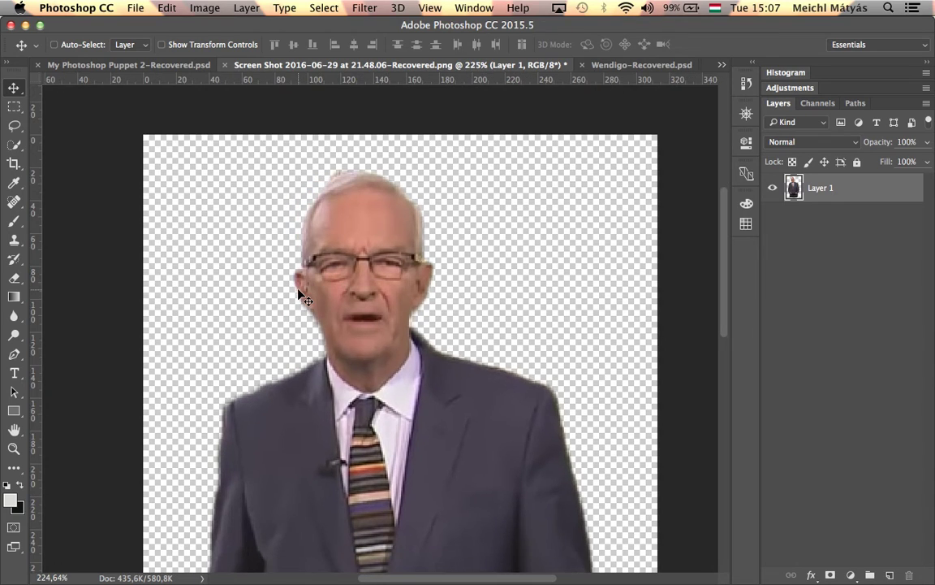
{"action": "key", "text": "q"}
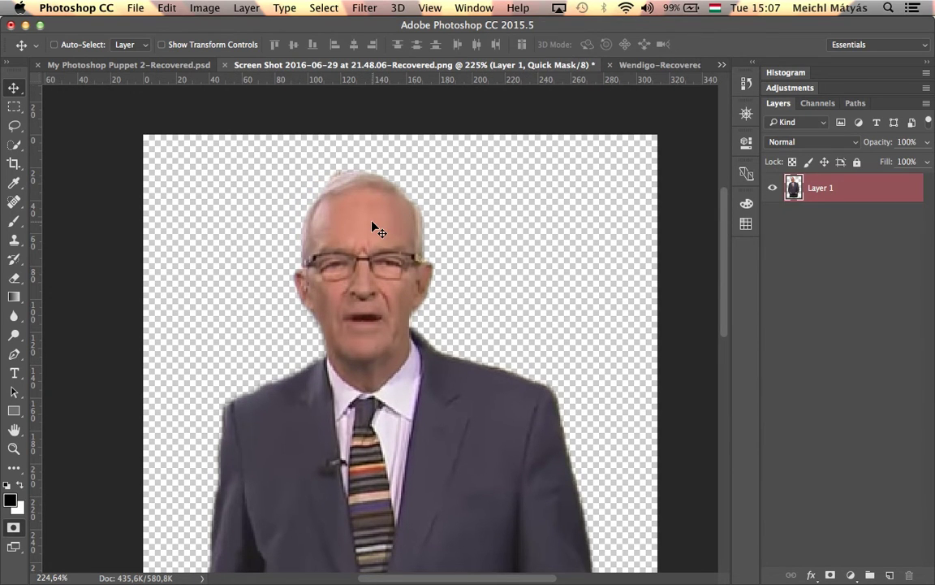
{"action": "left_click", "coordinate": [19, 149]}
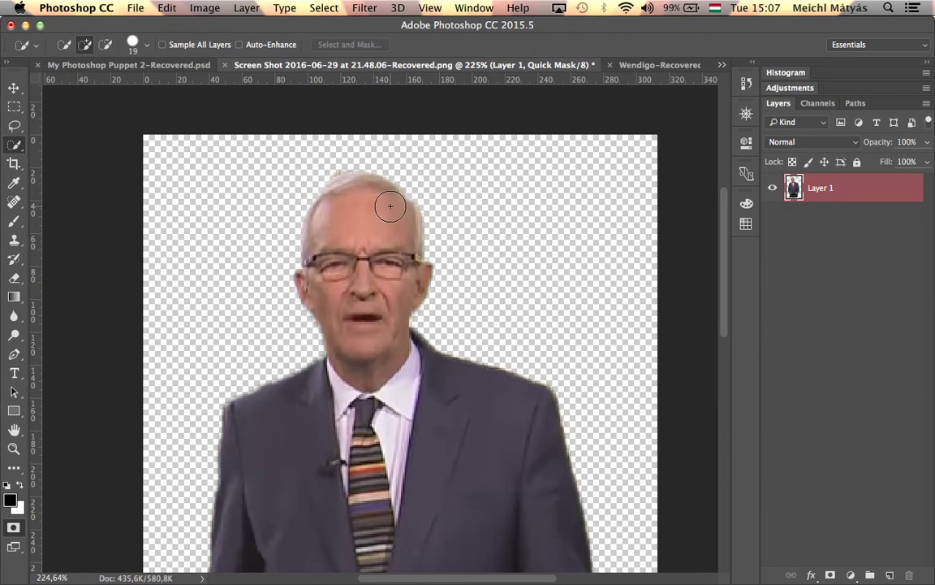
{"action": "mouse_move", "coordinate": [361, 205]}
{"action": "left_mouse_down"}
{"action": "mouse_move", "coordinate": [359, 267]}
{"action": "mouse_move", "coordinate": [335, 310]}
{"action": "mouse_move", "coordinate": [304, 244]}
{"action": "mouse_move", "coordinate": [333, 262]}
{"action": "mouse_move", "coordinate": [296, 231]}
{"action": "mouse_move", "coordinate": [309, 307]}
{"action": "mouse_move", "coordinate": [298, 238]}
{"action": "mouse_move", "coordinate": [288, 337]}
{"action": "left_mouse_up"}
{"action": "key", "text": "q"}
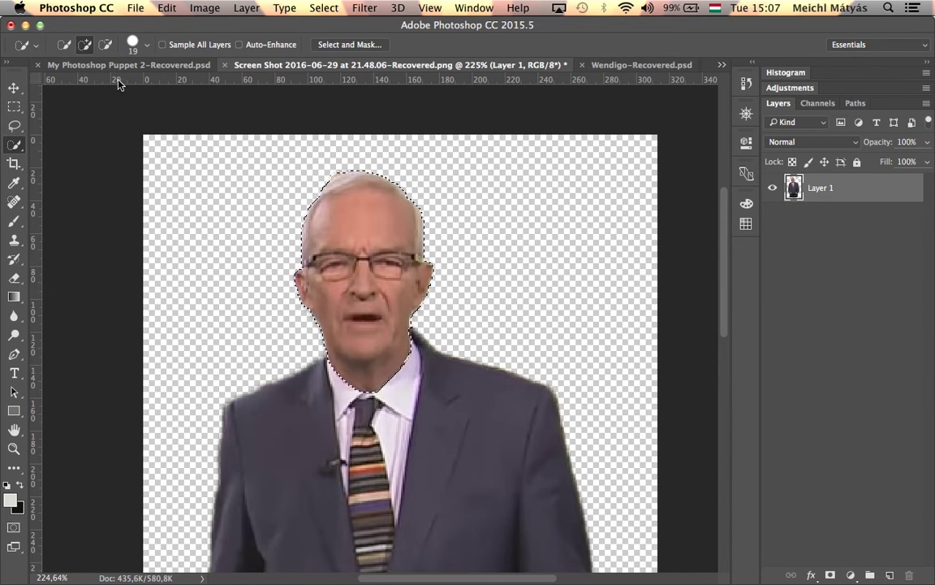
- Paste the head into My Photoshop Puppet 4, then move and enlarge it over the cartoon head
{"action": "left_click", "coordinate": [722, 66]}
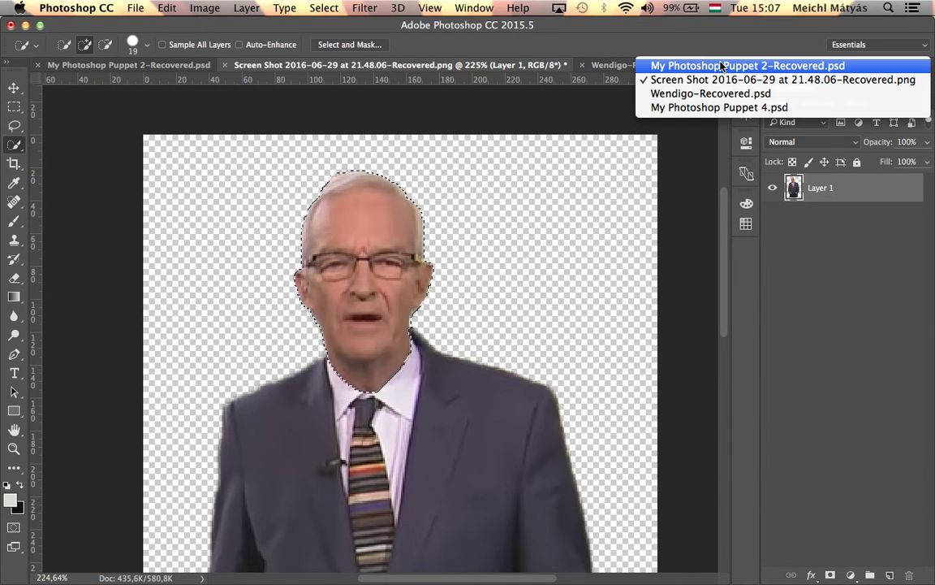
{"action": "left_click", "coordinate": [720, 105]}
{"action": "key", "text": "super+v"}
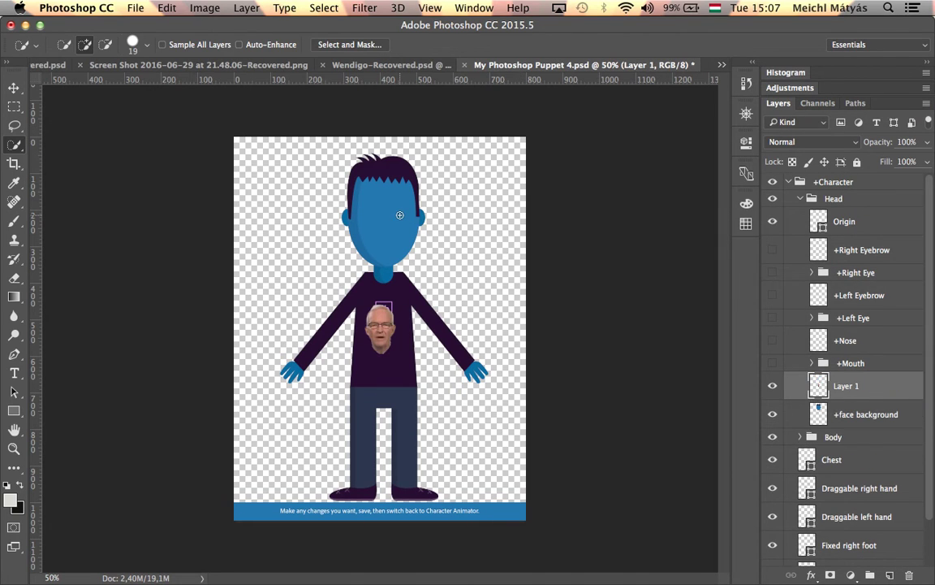
{"action": "key", "text": "v"}
{"action": "left_click_drag", "start_coordinate": [379, 319], "coordinate": [386, 212]}
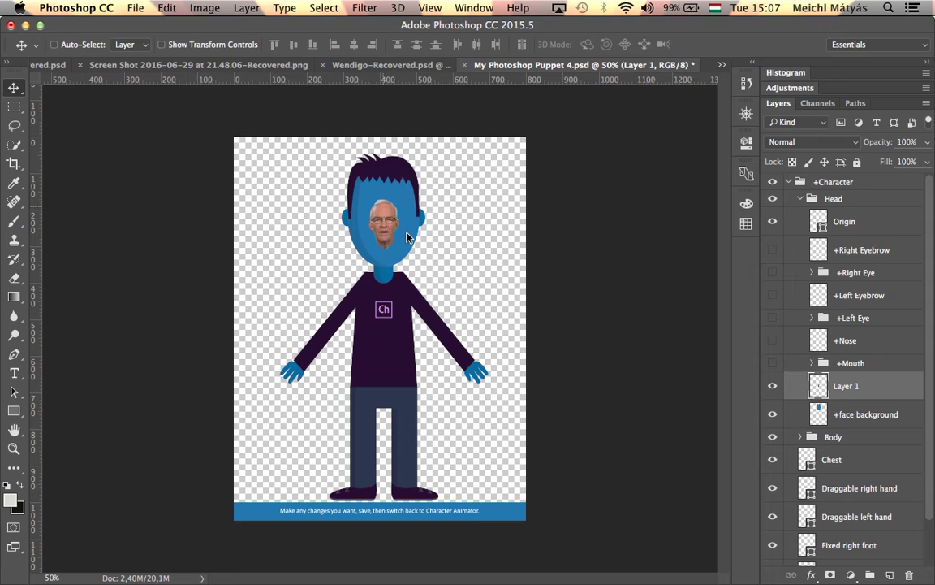
{"action": "key", "text": "super+t"}
{"action": "left_click_drag", "start_coordinate": [398, 253], "coordinate": [436, 289]}
{"action": "key", "text": "Return"}
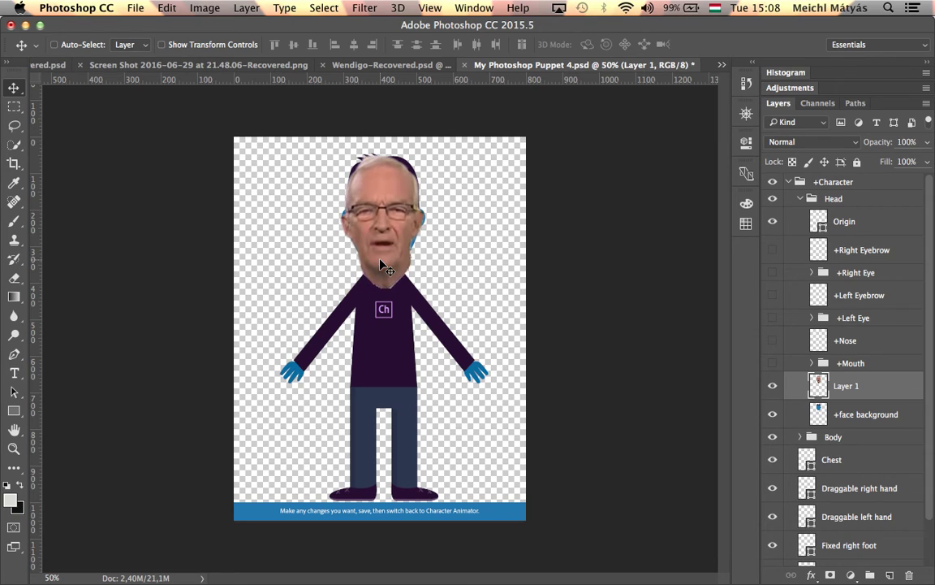
- Hide the blue +face layer, save the puppet document, and switch to Character Animator
{"action": "left_click", "coordinate": [773, 414]}
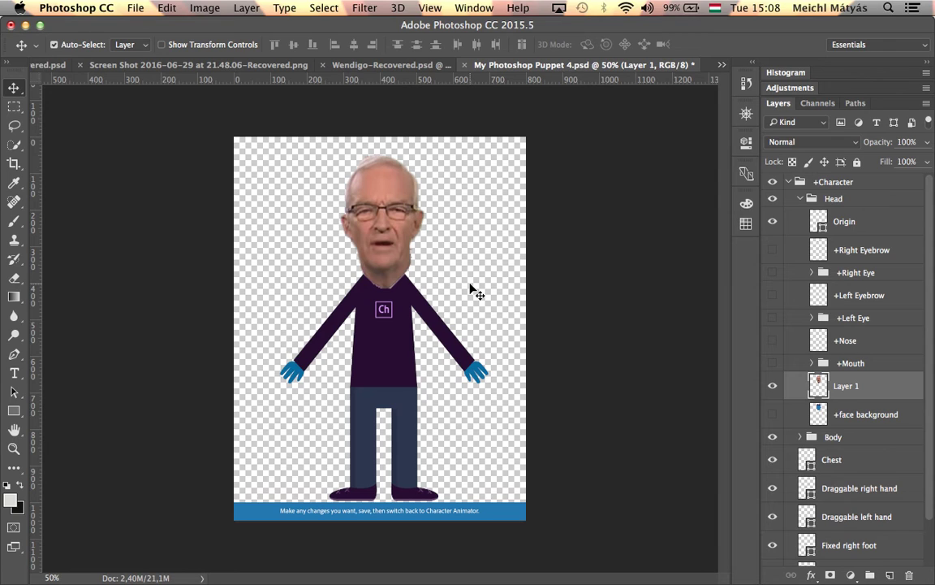
{"action": "key", "text": "super+s"}
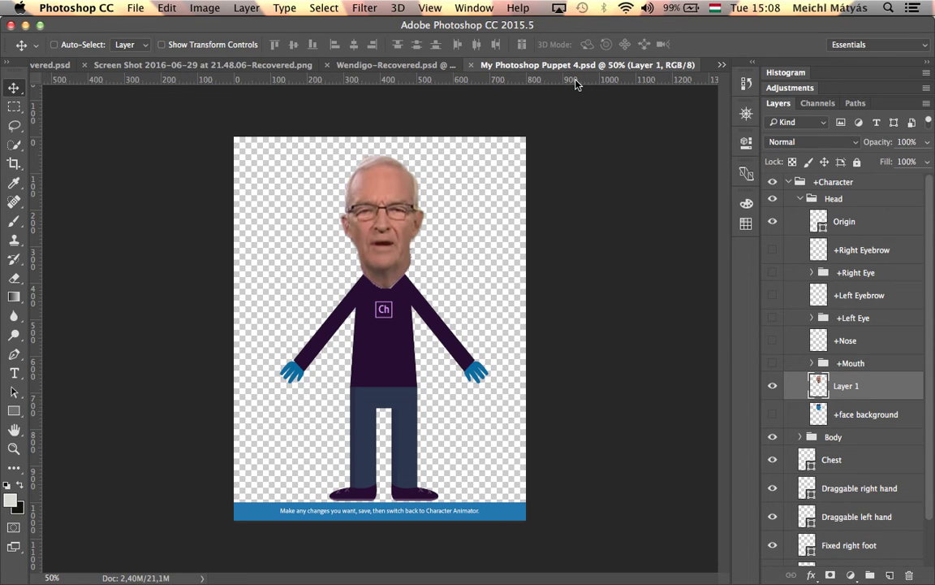
{"action": "key", "text": "super+Tab"}
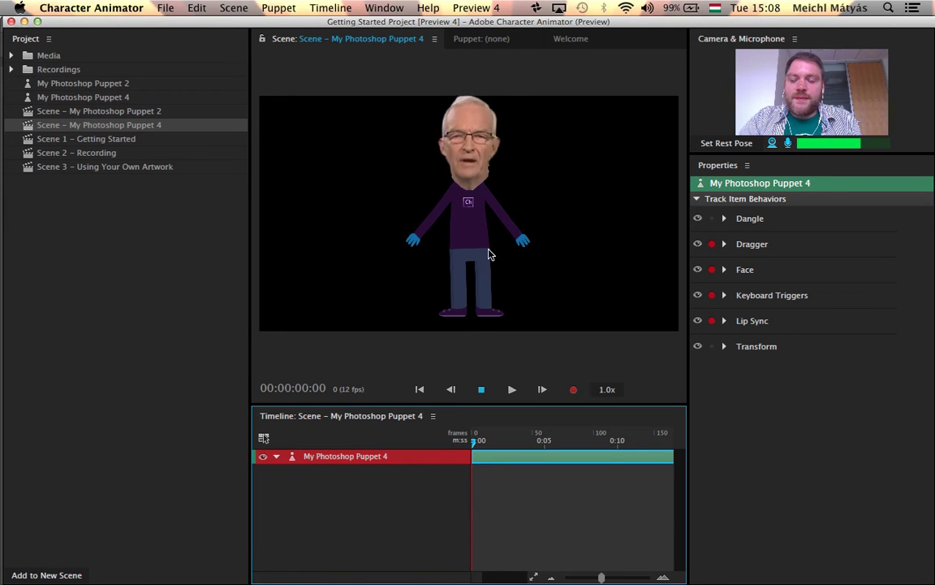
- Return to Photoshop after viewing the photo-headed puppet in Character Animator
{"action": "key", "text": "super+Tab"}
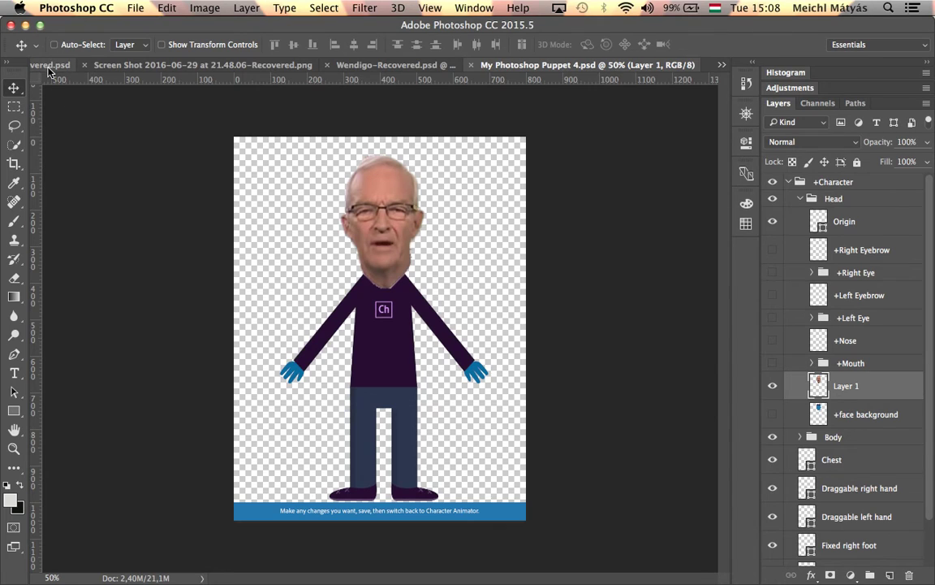
- Bring up My Photoshop Puppet 2-Recovered.psd, then go back to Character Animator
{"action": "left_click", "coordinate": [49, 66]}
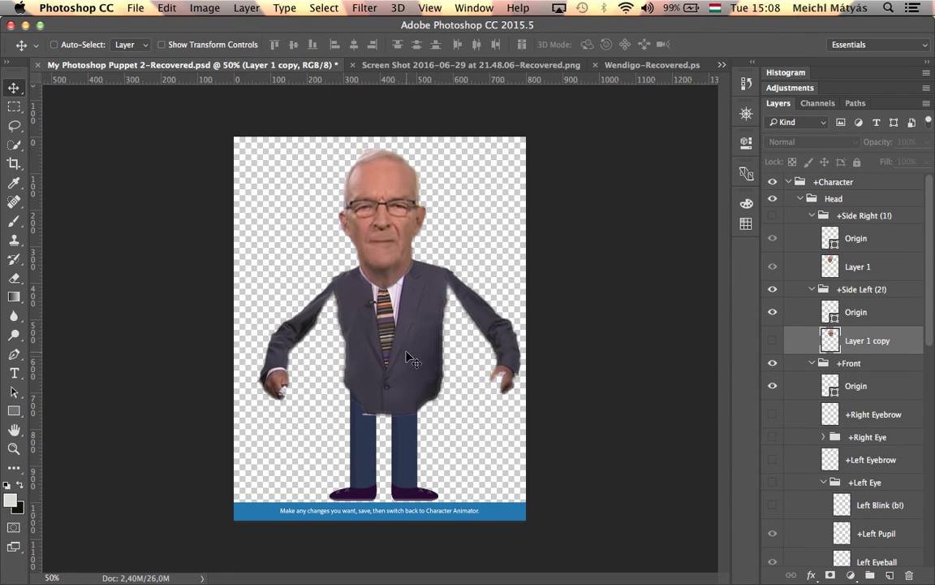
{"action": "key", "text": "super+Tab"}
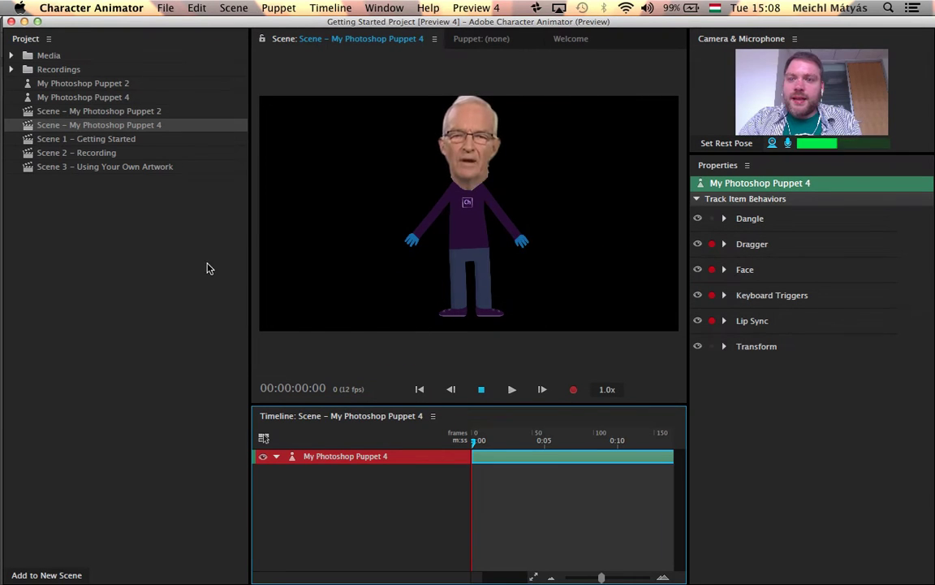
- Open My Photoshop Puppet 2, undo an accidental Body layer move, and select its scene
{"action": "double_click", "coordinate": [96, 84]}
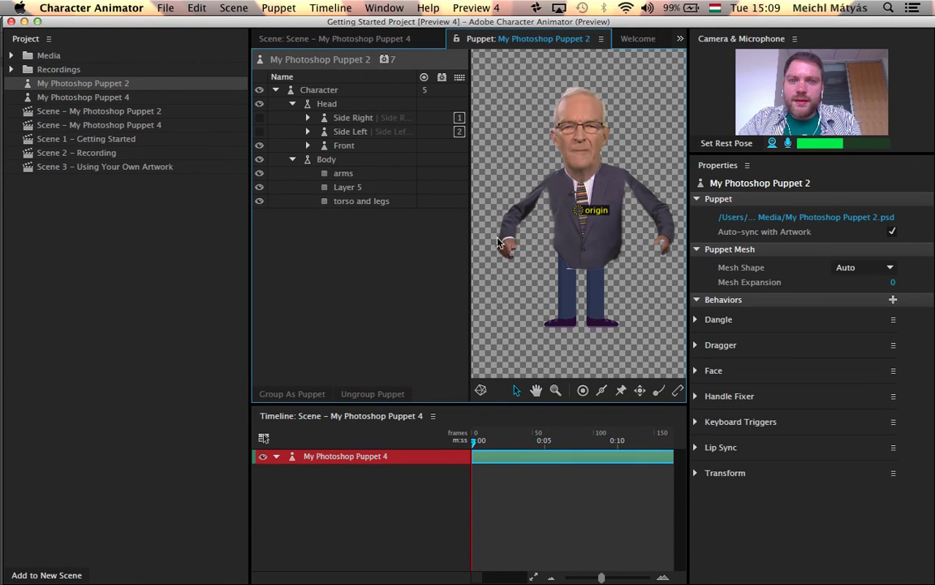
{"action": "left_click_drag", "start_coordinate": [498, 242], "coordinate": [482, 231]}
{"action": "key", "text": "super+z"}
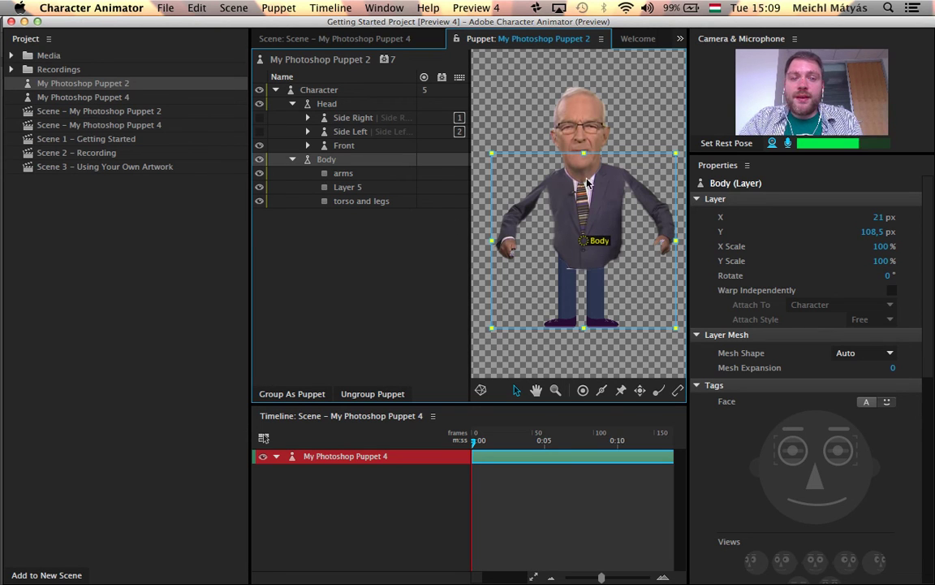
{"action": "left_click", "coordinate": [89, 112]}
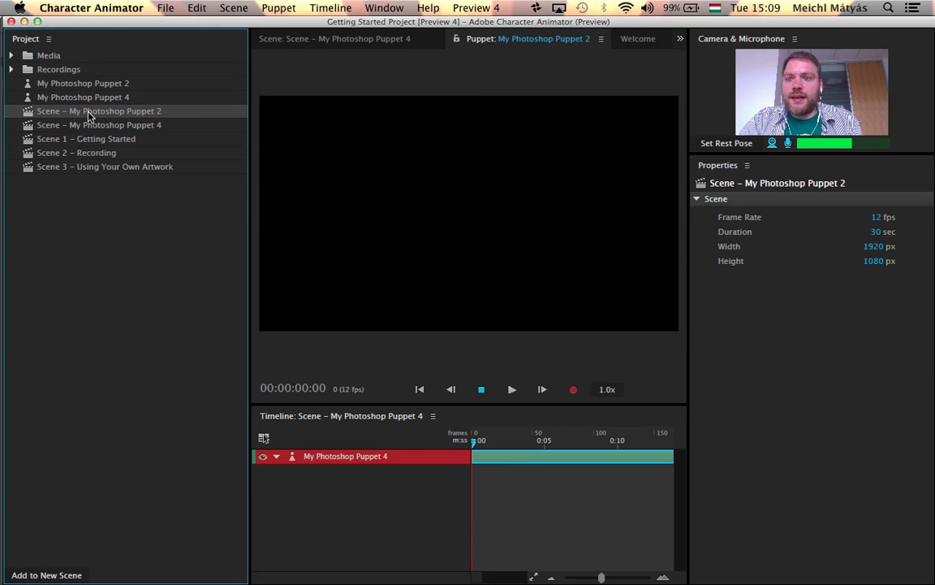
{"action": "double_click", "coordinate": [89, 113]}
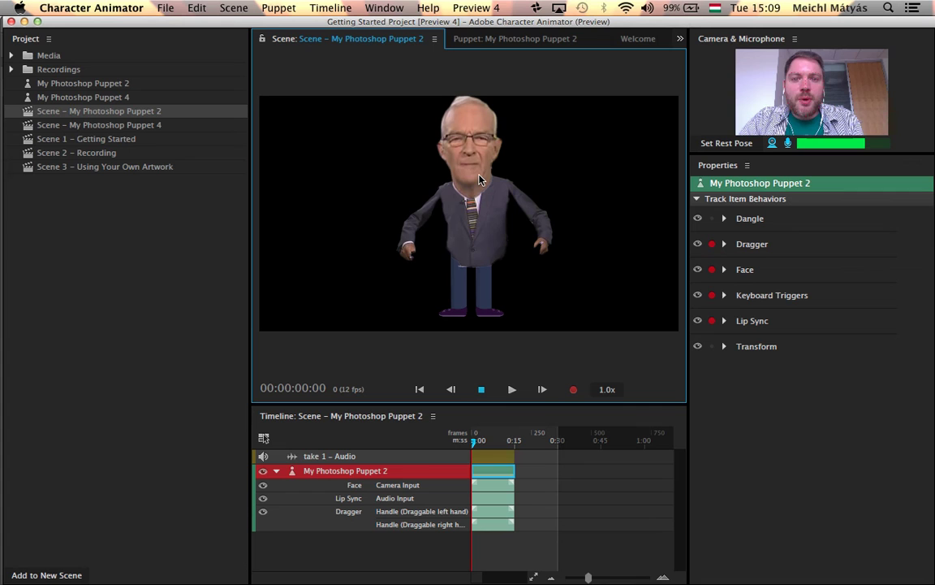
{"action": "mouse_move", "coordinate": [408, 268]}
{"action": "left_mouse_down"}
{"action": "mouse_move", "coordinate": [367, 217]}
{"action": "mouse_move", "coordinate": [453, 255]}
{"action": "mouse_move", "coordinate": [376, 204]}
{"action": "mouse_move", "coordinate": [439, 216]}
{"action": "mouse_move", "coordinate": [379, 202]}
{"action": "mouse_move", "coordinate": [347, 167]}
{"action": "mouse_move", "coordinate": [369, 208]}
{"action": "mouse_move", "coordinate": [405, 221]}
{"action": "mouse_move", "coordinate": [390, 226]}
{"action": "mouse_move", "coordinate": [386, 208]}
{"action": "mouse_move", "coordinate": [398, 231]}
{"action": "left_mouse_up"}
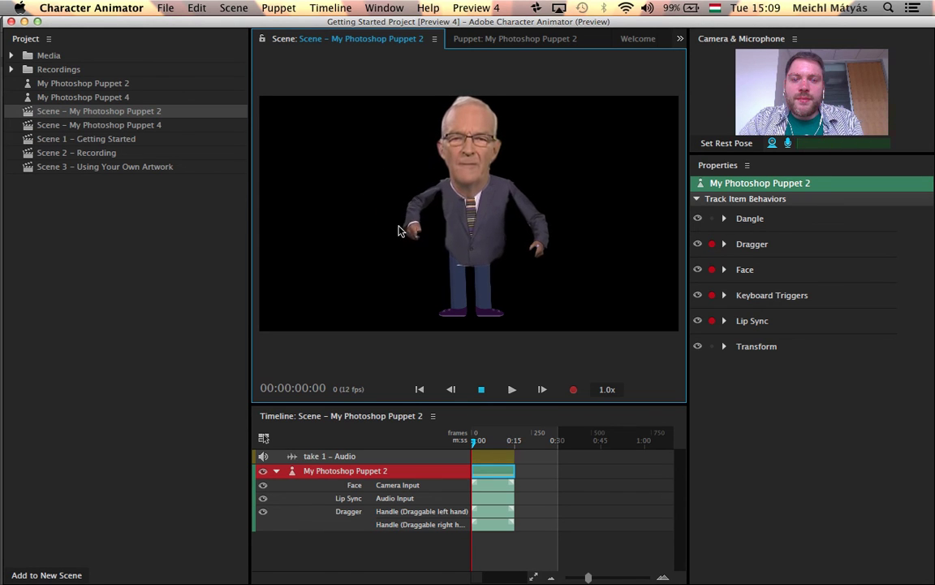
{"action": "mouse_move", "coordinate": [536, 246]}
{"action": "left_mouse_down"}
{"action": "mouse_move", "coordinate": [487, 224]}
{"action": "mouse_move", "coordinate": [567, 193]}
{"action": "mouse_move", "coordinate": [482, 253]}
{"action": "mouse_move", "coordinate": [500, 243]}
{"action": "mouse_move", "coordinate": [484, 189]}
{"action": "mouse_move", "coordinate": [528, 228]}
{"action": "left_mouse_up"}
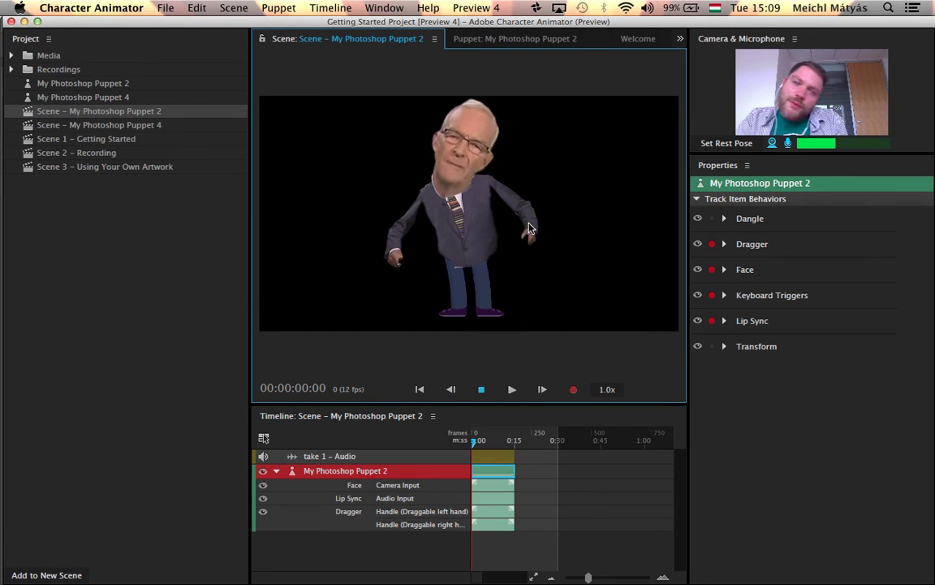
{"action": "mouse_move", "coordinate": [528, 228]}
{"action": "left_mouse_down"}
{"action": "mouse_move", "coordinate": [538, 151]}
{"action": "mouse_move", "coordinate": [522, 234]}
{"action": "left_mouse_up"}
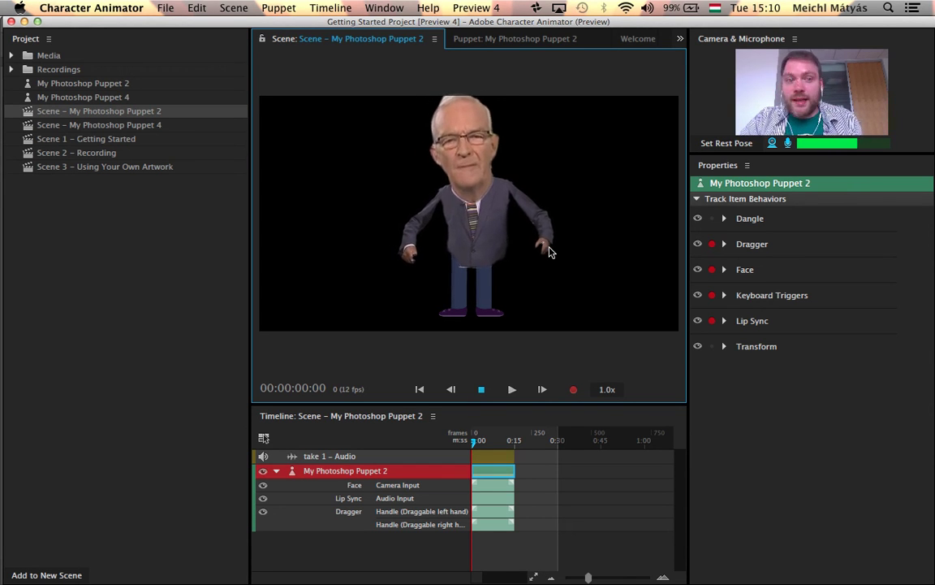
- Bring Photoshop forward with My Photoshop Puppet 2-Recovered.psd after briefly staying in Character Animator
{"action": "key", "text": "super+Tab"}
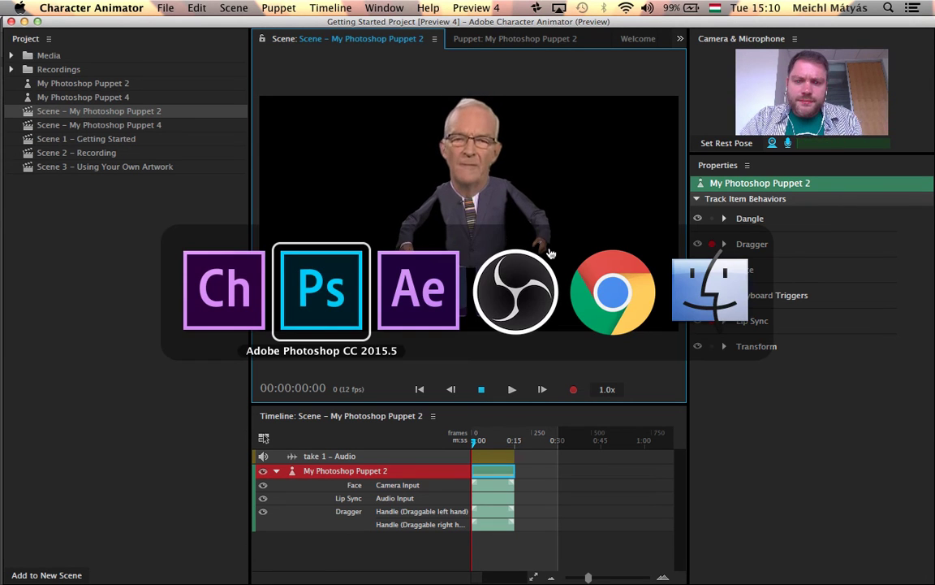
{"action": "left_click", "coordinate": [265, 282]}
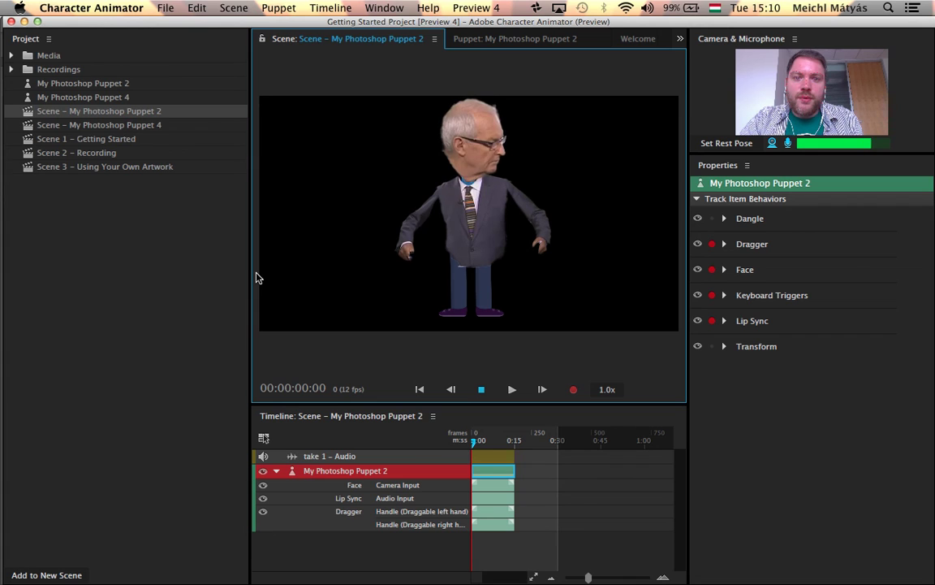
{"action": "key", "text": "super+Tab"}
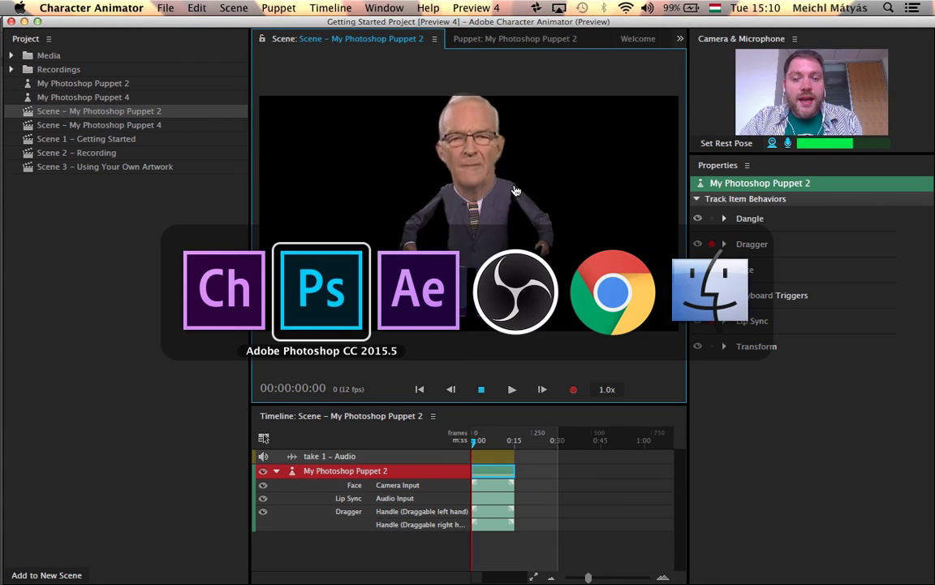
{"action": "left_click", "coordinate": [313, 290]}
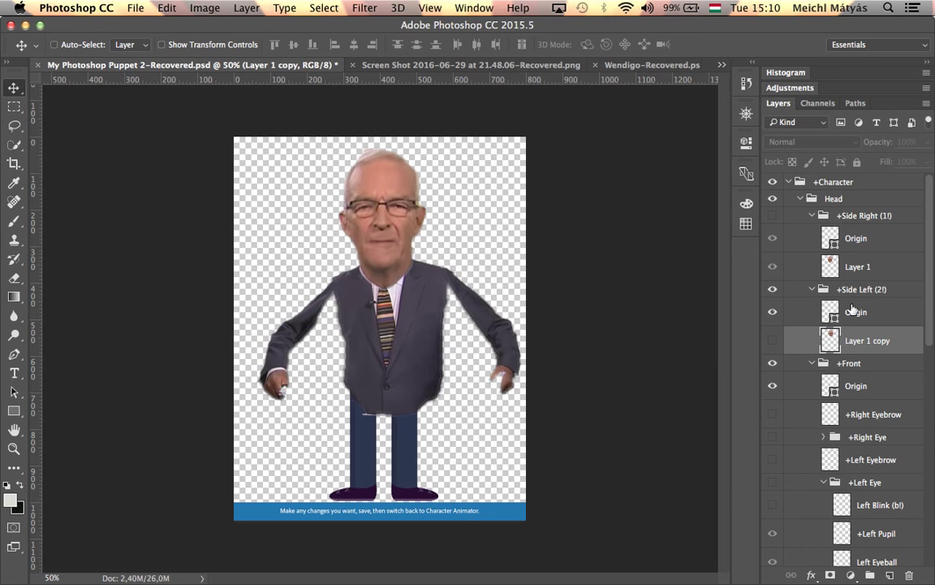
- Inspect the Head, +Side Right (1!) and +Side Left (2!) head groups in Layers
{"action": "left_click", "coordinate": [876, 294]}
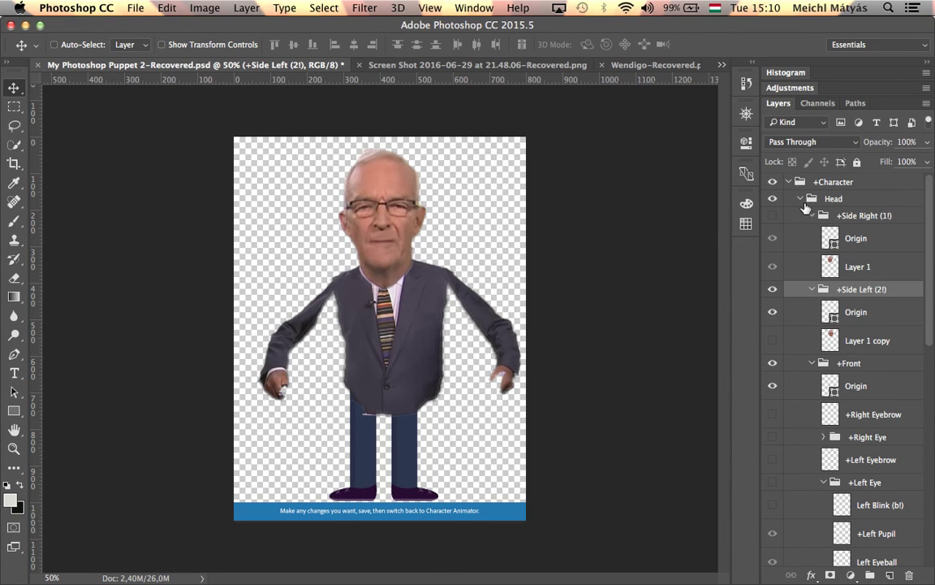
{"action": "left_click", "coordinate": [830, 201]}
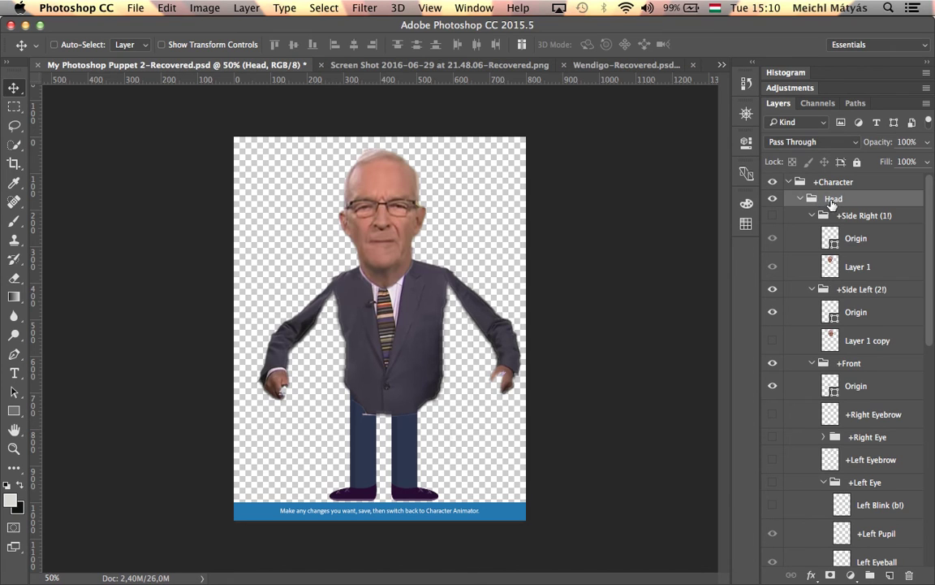
{"action": "left_click", "coordinate": [867, 219]}
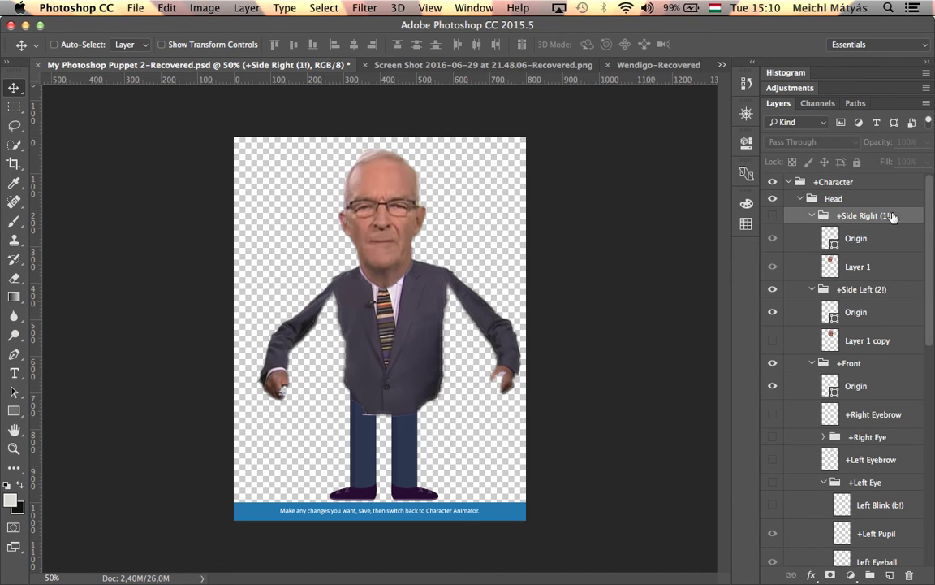
{"action": "left_click", "coordinate": [868, 292]}
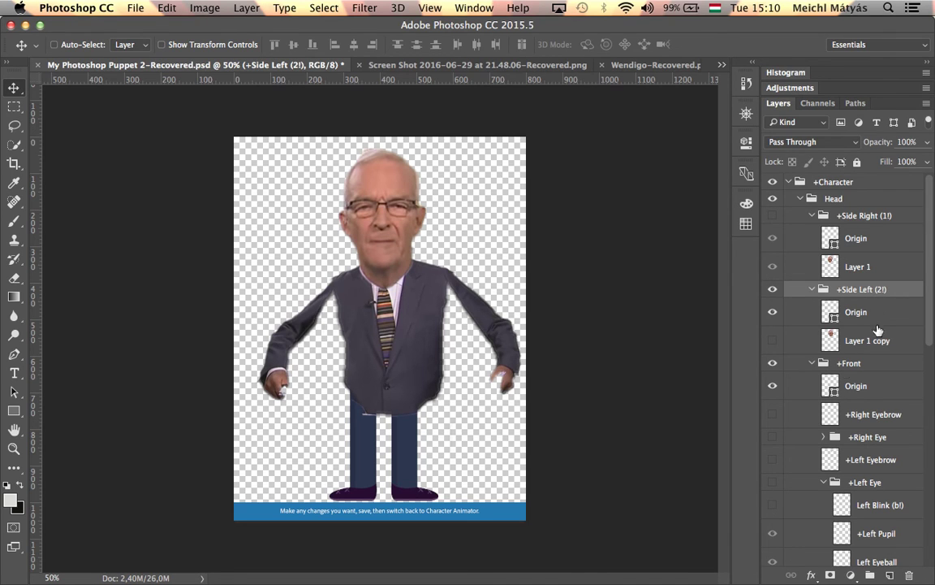
- Leave Layer 1 copy hidden, then collapse the +Side Left (2!) and +Front groups
{"action": "left_click", "coordinate": [774, 342]}
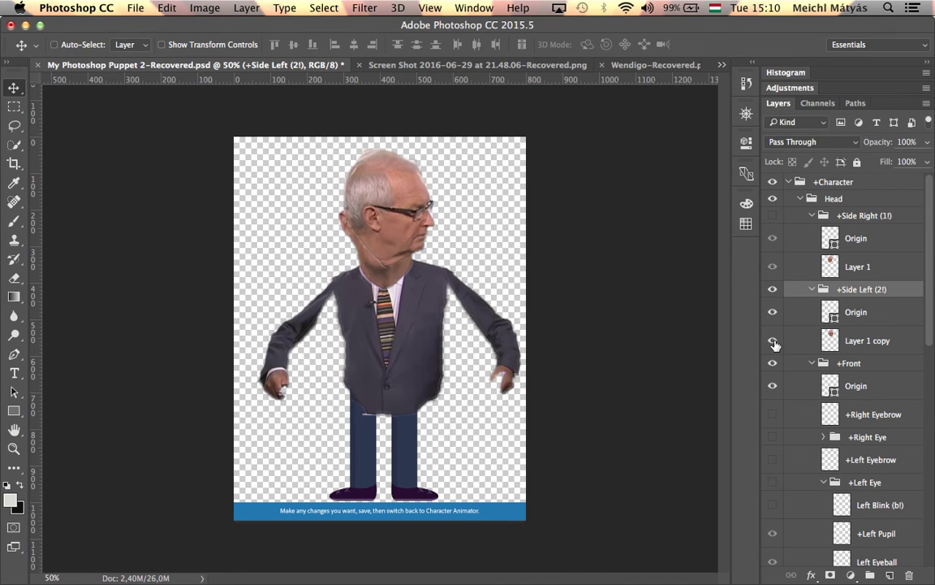
{"action": "left_click", "coordinate": [774, 342]}
{"action": "left_click", "coordinate": [774, 342]}
{"action": "left_click", "coordinate": [774, 342]}
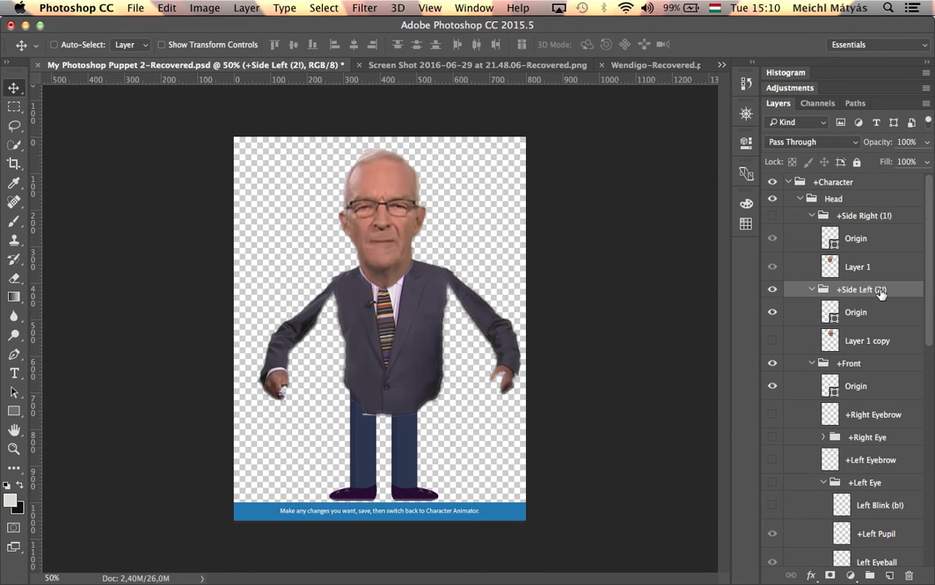
{"action": "left_click", "coordinate": [812, 290]}
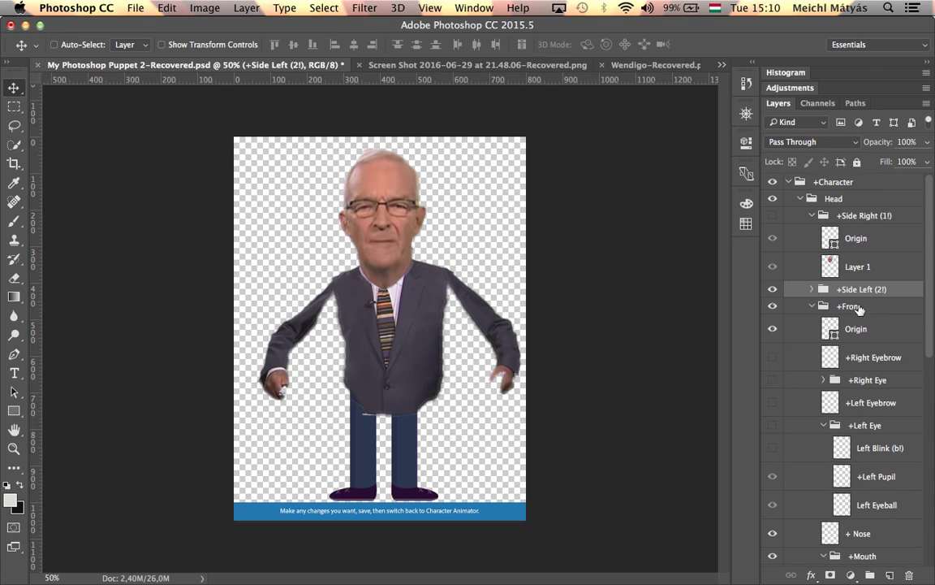
{"action": "left_click", "coordinate": [811, 307]}
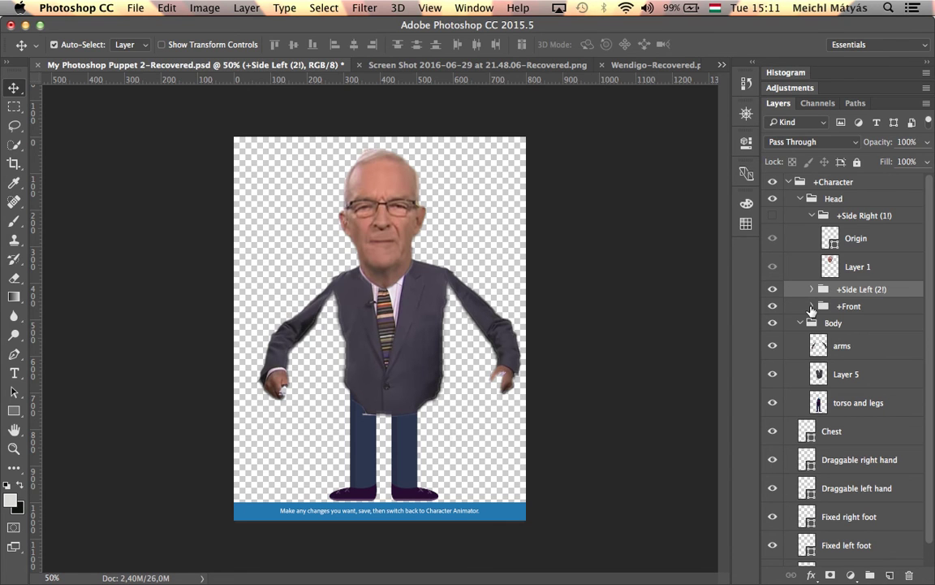
- Back in Character Animator, record a take while dragging both puppet hands across its body
{"action": "key", "text": "super+Tab"}
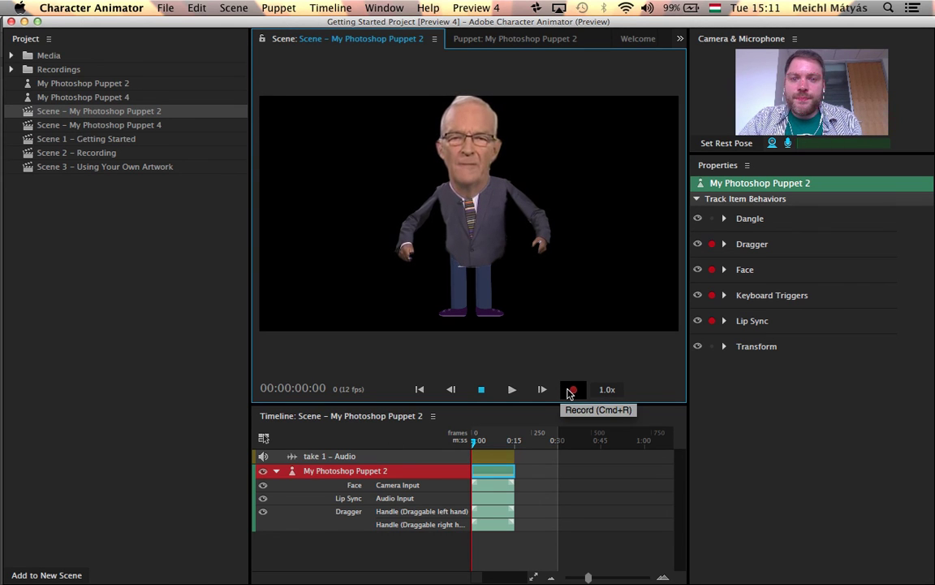
{"action": "left_click", "coordinate": [571, 391]}
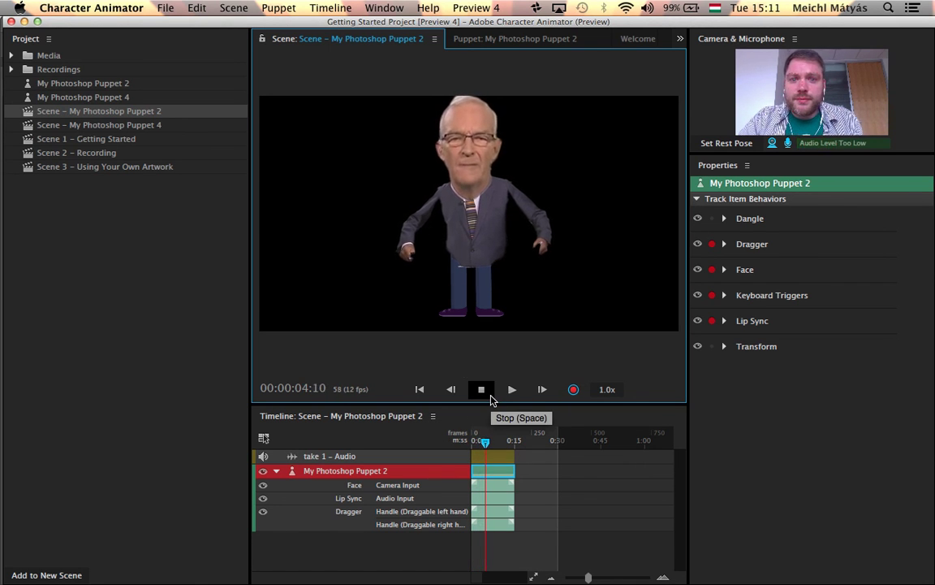
{"action": "mouse_move", "coordinate": [414, 256]}
{"action": "left_mouse_down"}
{"action": "mouse_move", "coordinate": [424, 261]}
{"action": "mouse_move", "coordinate": [367, 230]}
{"action": "mouse_move", "coordinate": [399, 195]}
{"action": "mouse_move", "coordinate": [477, 230]}
{"action": "mouse_move", "coordinate": [412, 225]}
{"action": "mouse_move", "coordinate": [482, 219]}
{"action": "mouse_move", "coordinate": [469, 237]}
{"action": "left_mouse_up"}
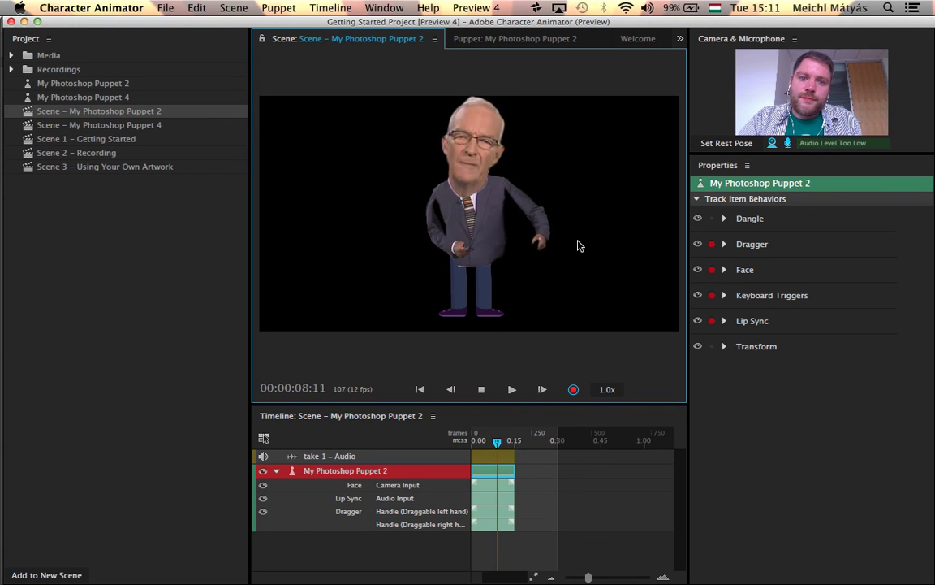
{"action": "mouse_move", "coordinate": [540, 241]}
{"action": "left_mouse_down"}
{"action": "mouse_move", "coordinate": [398, 219]}
{"action": "mouse_move", "coordinate": [494, 166]}
{"action": "mouse_move", "coordinate": [553, 194]}
{"action": "mouse_move", "coordinate": [401, 238]}
{"action": "mouse_move", "coordinate": [406, 252]}
{"action": "left_mouse_up"}
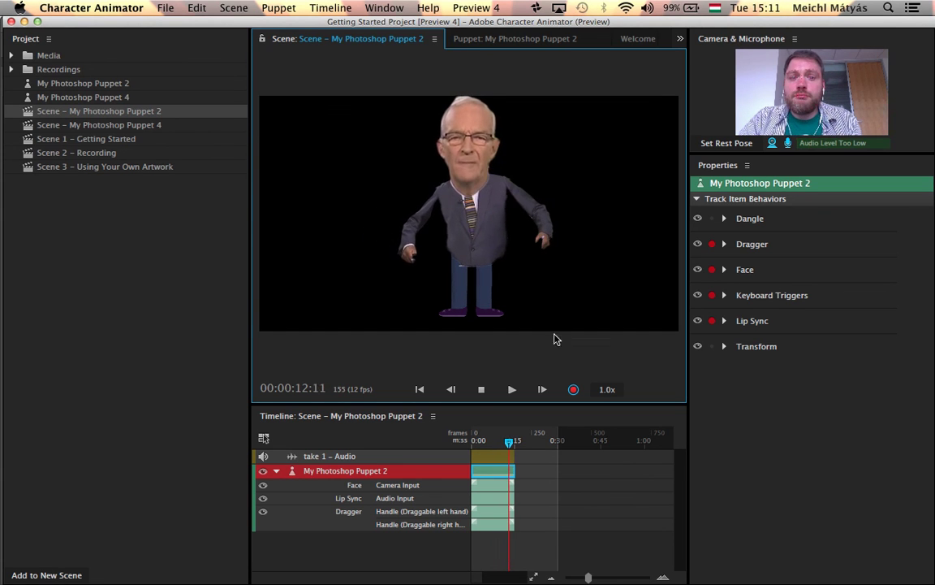
{"action": "left_click", "coordinate": [481, 390]}
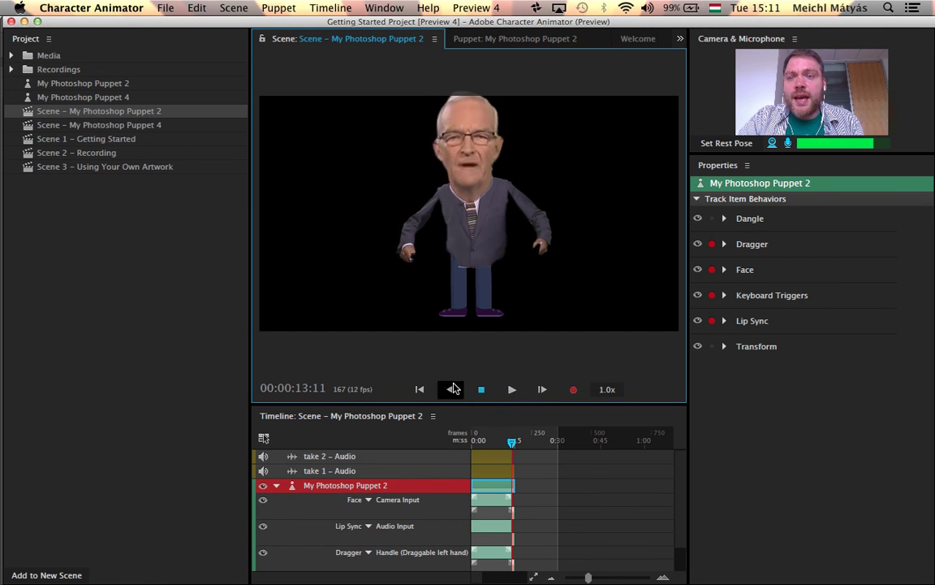
- Show the File > Export options, including Add to Adobe Media Encoder Queue
{"action": "left_click", "coordinate": [165, 8]}
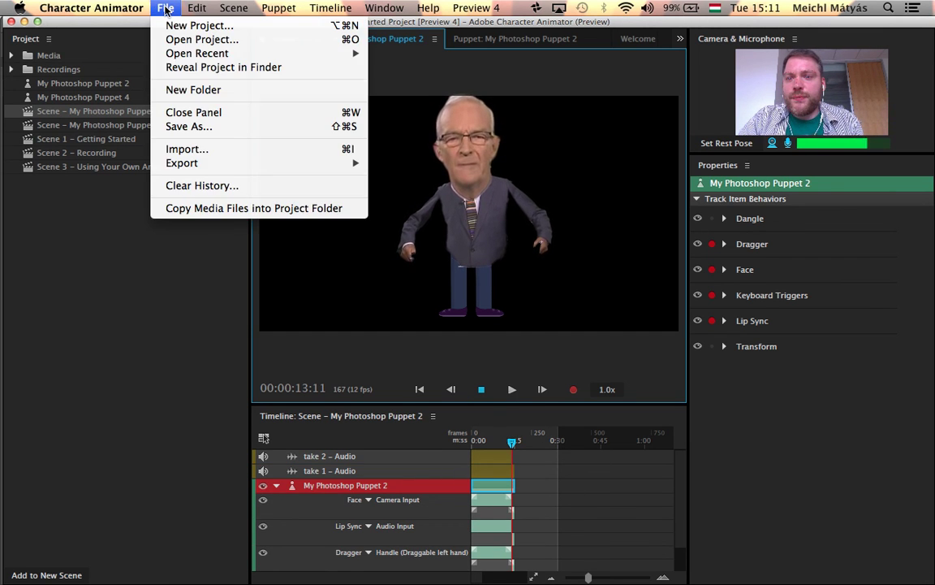
{"action": "mouse_move", "coordinate": [223, 165]}
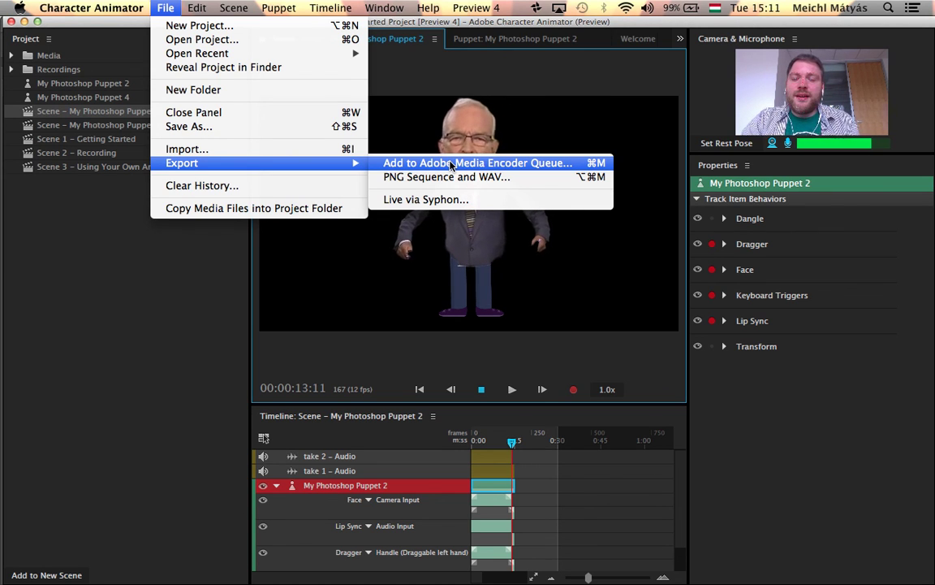
- Close the File > Export menu without exporting anything
{"action": "left_click", "coordinate": [606, 130]}
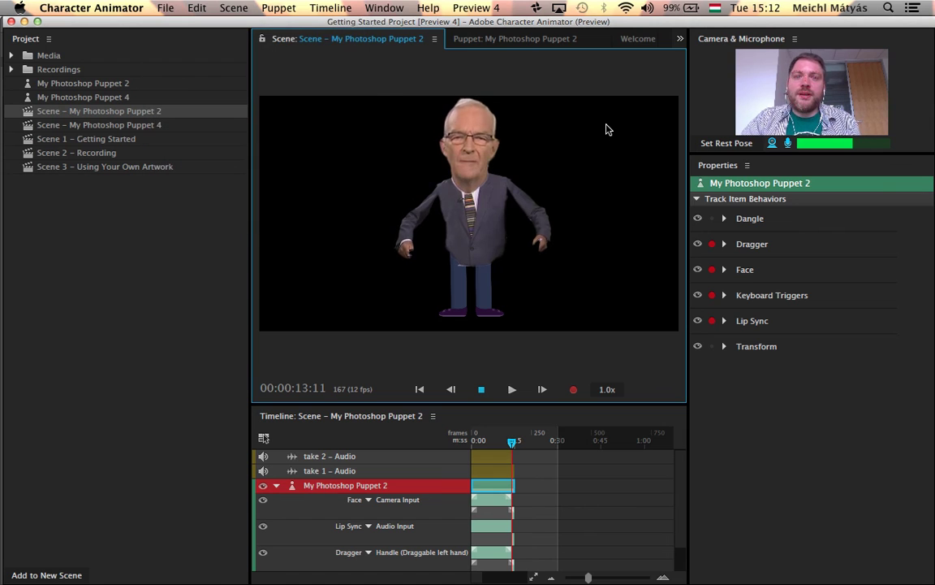